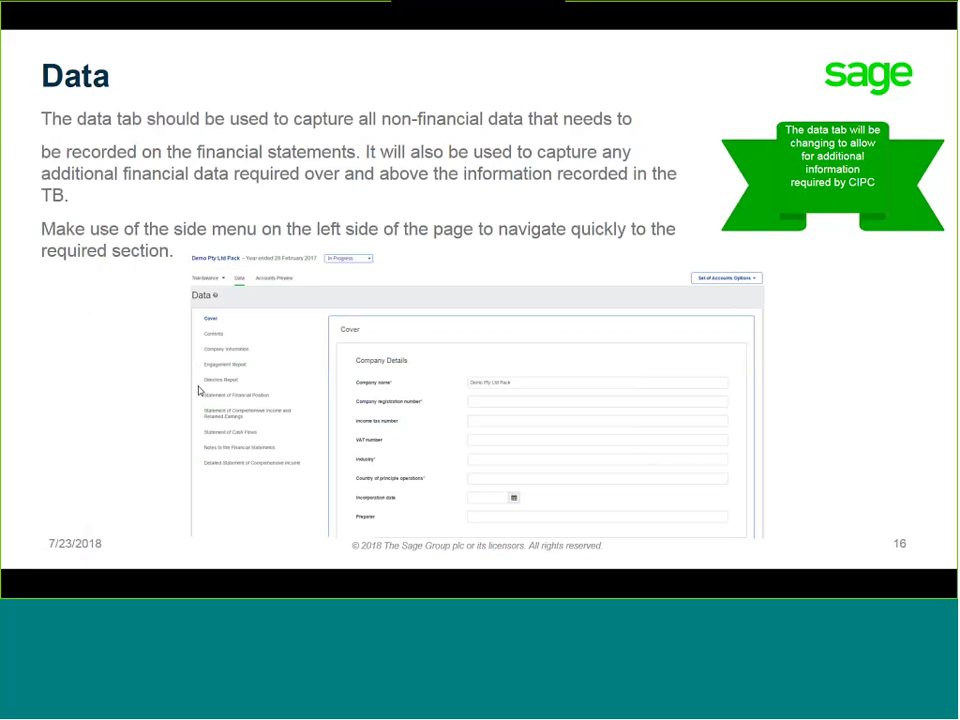
Advance the slideshow from slide 16 to slide 17, Accounts Preview
click(155, 203)
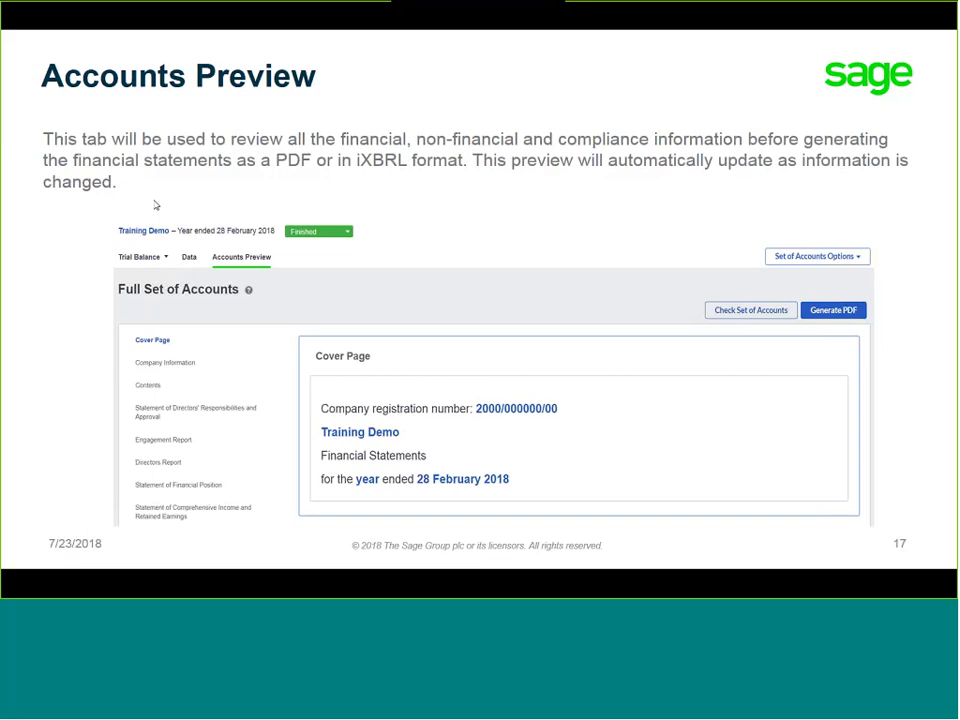
Advance to the compliance slide 18, then switch to Sage Accounting in Chrome
click(362, 160)
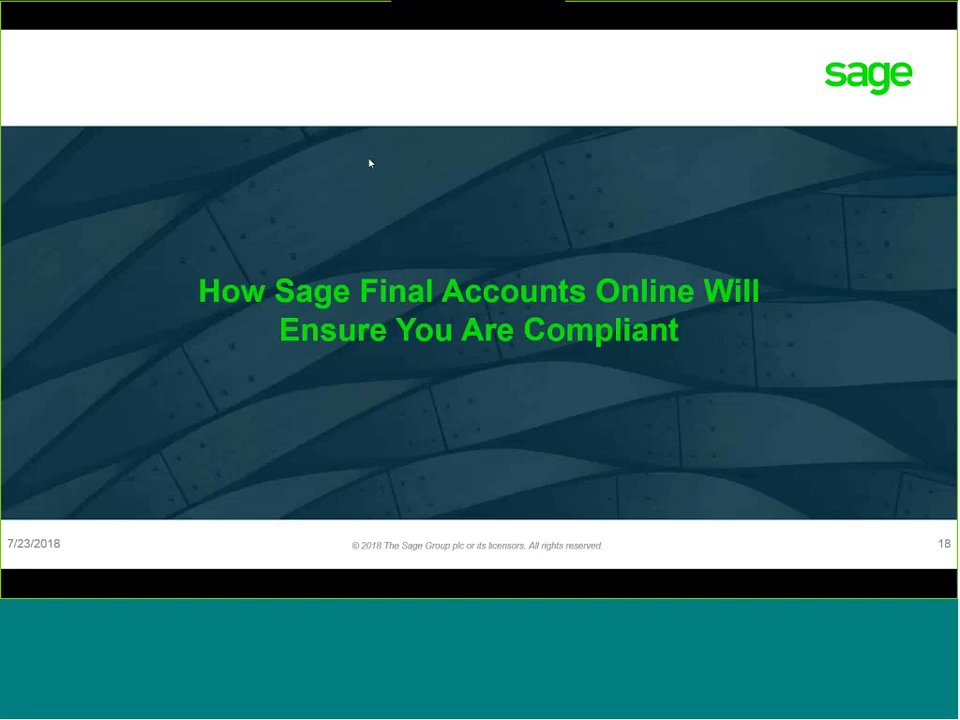
key(alt+Tab)
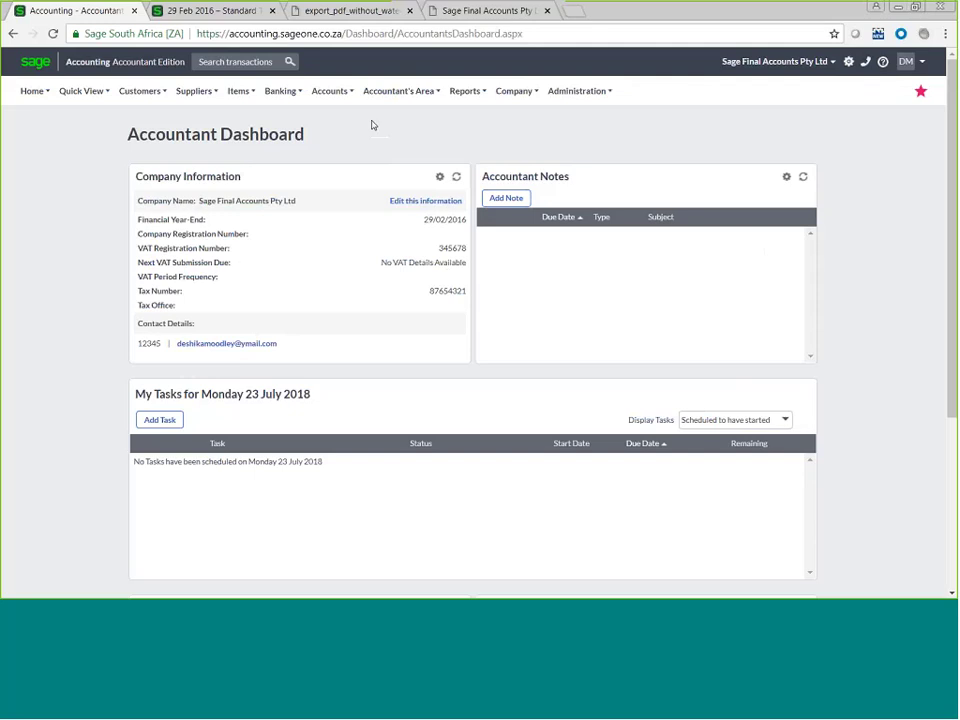
From the Company Console, open Sage Final Accounts Pty Ltd's newest 01 March 2015 set of accounts
click(510, 92)
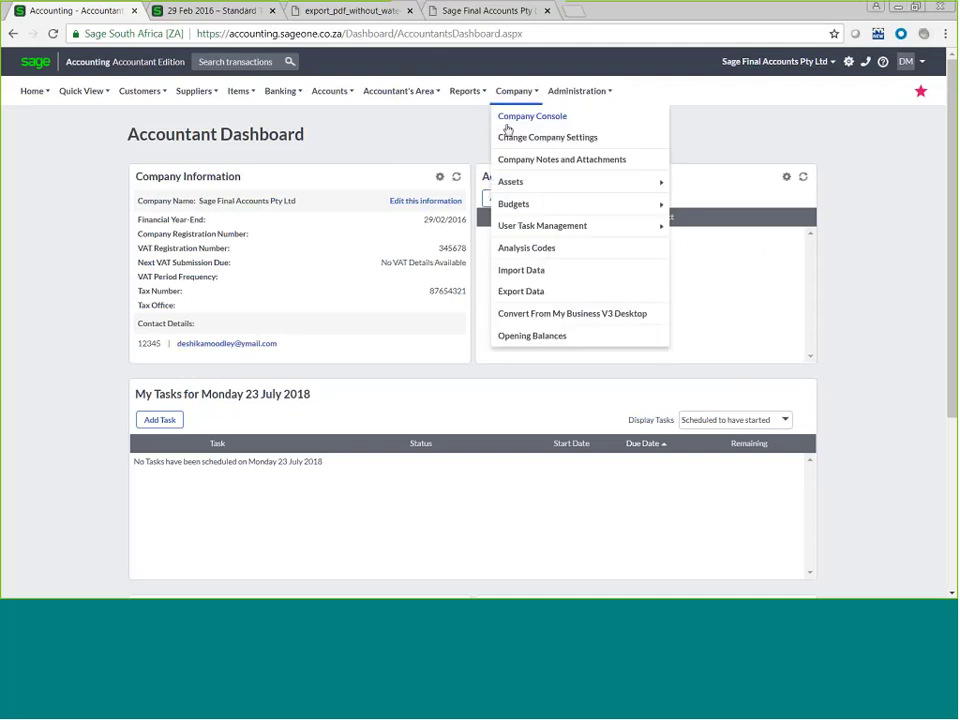
click(508, 128)
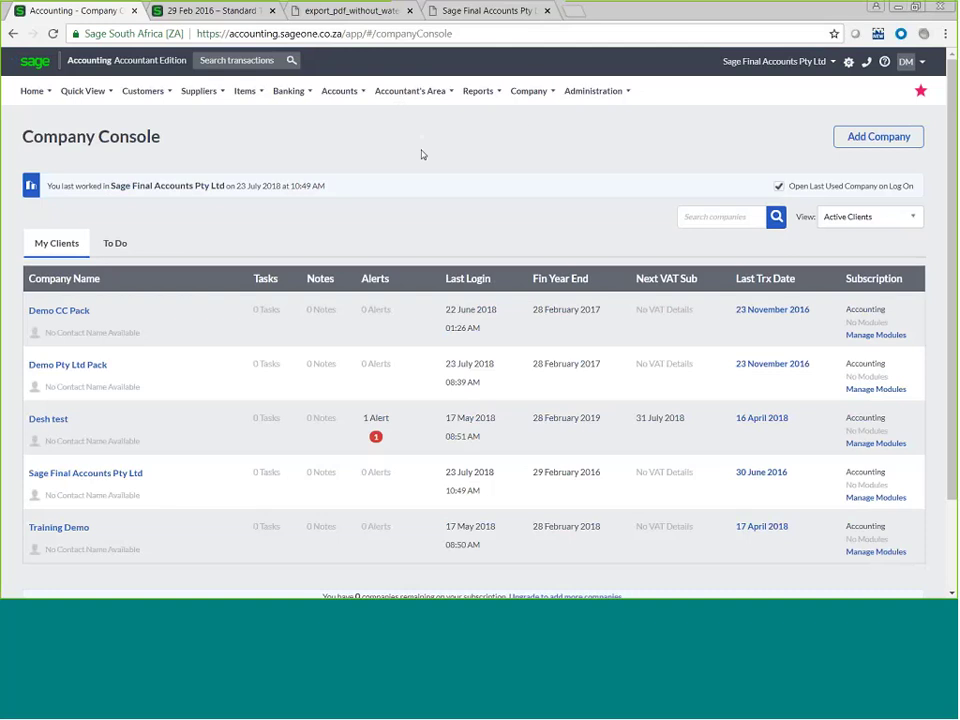
click(232, 484)
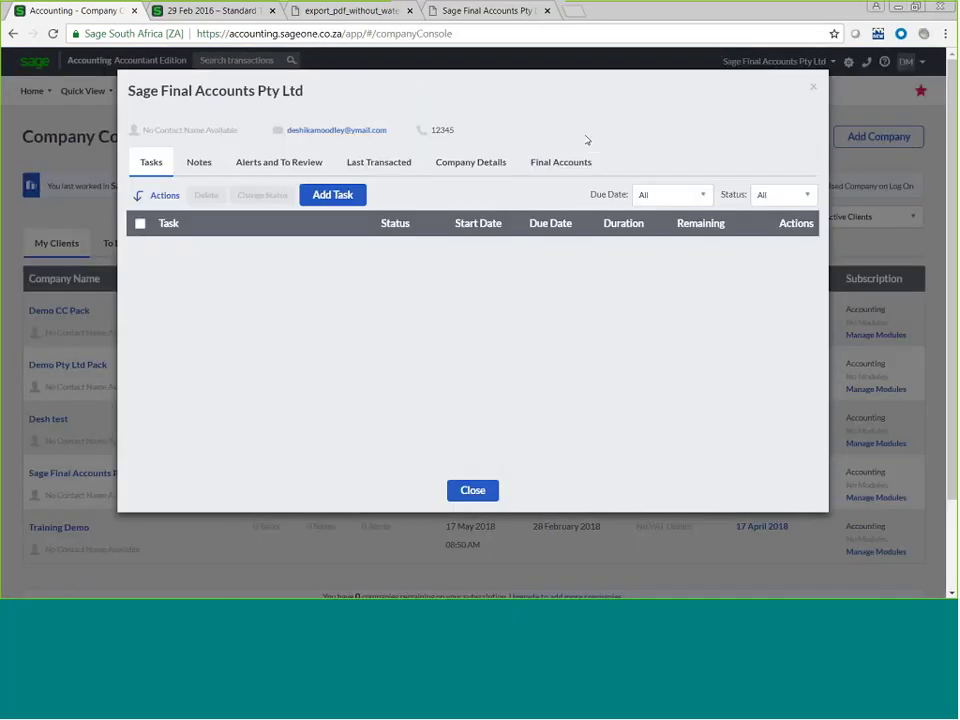
click(561, 165)
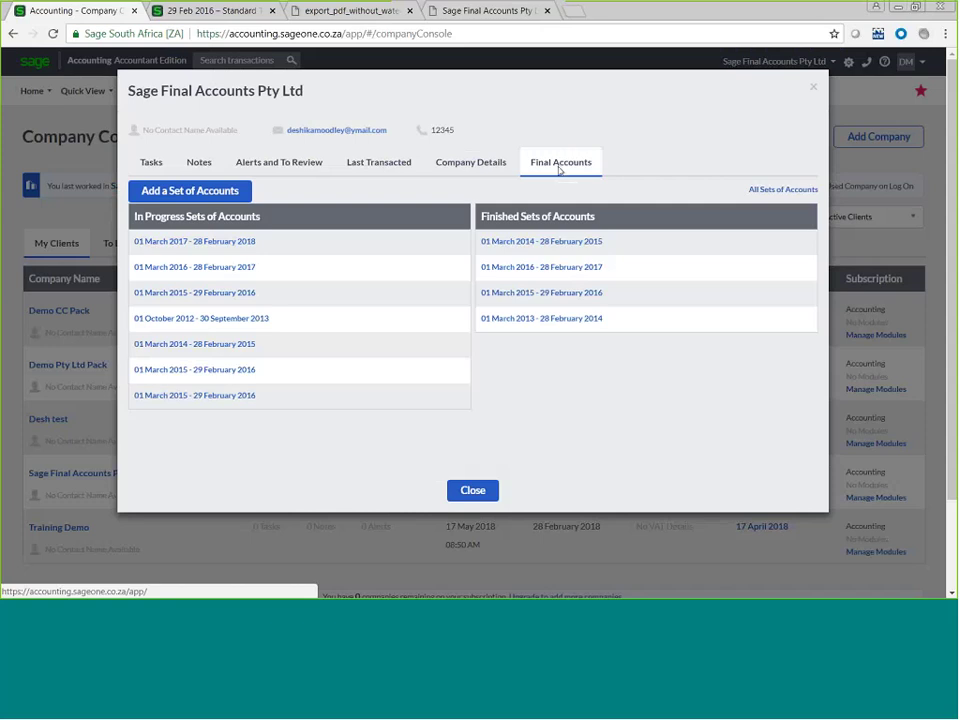
click(807, 191)
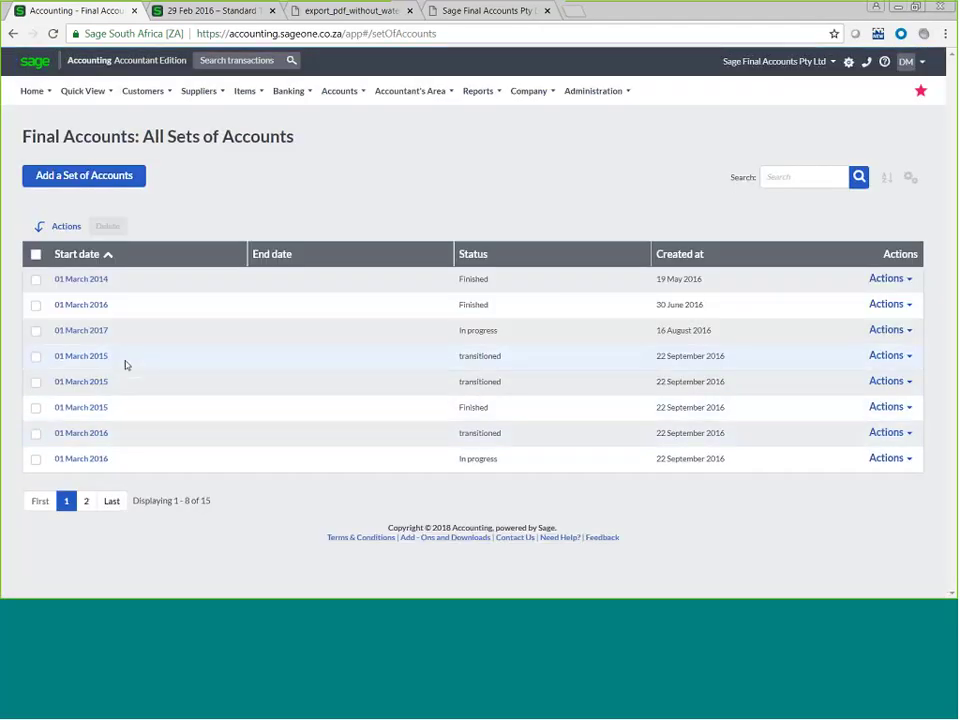
click(88, 500)
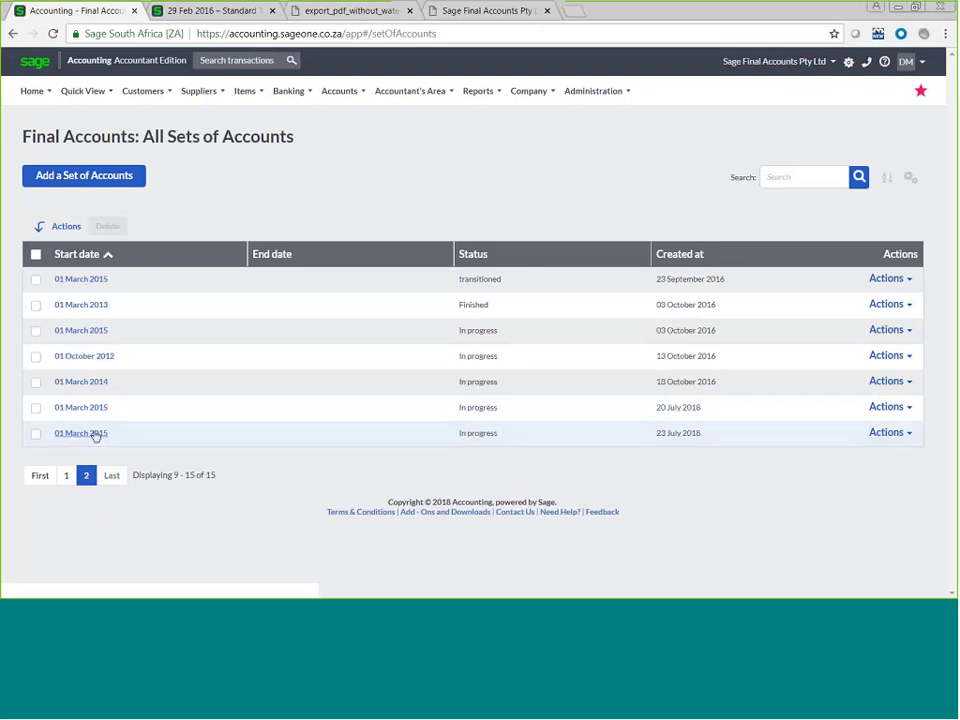
click(96, 436)
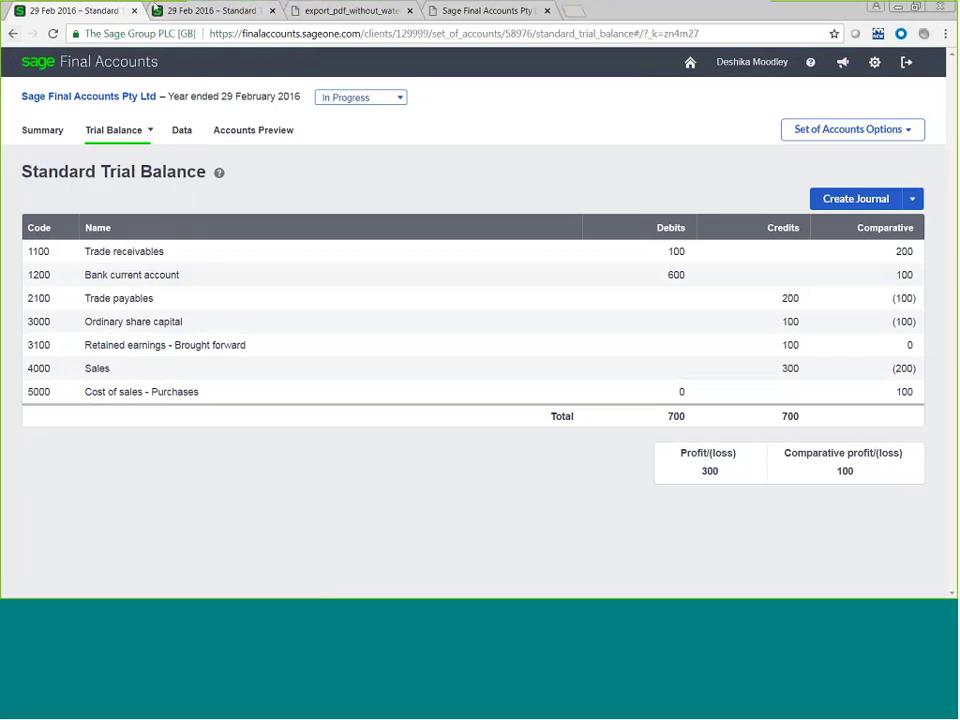
Switch to the second trial balance tab and open the Data section at the Cover details
click(163, 8)
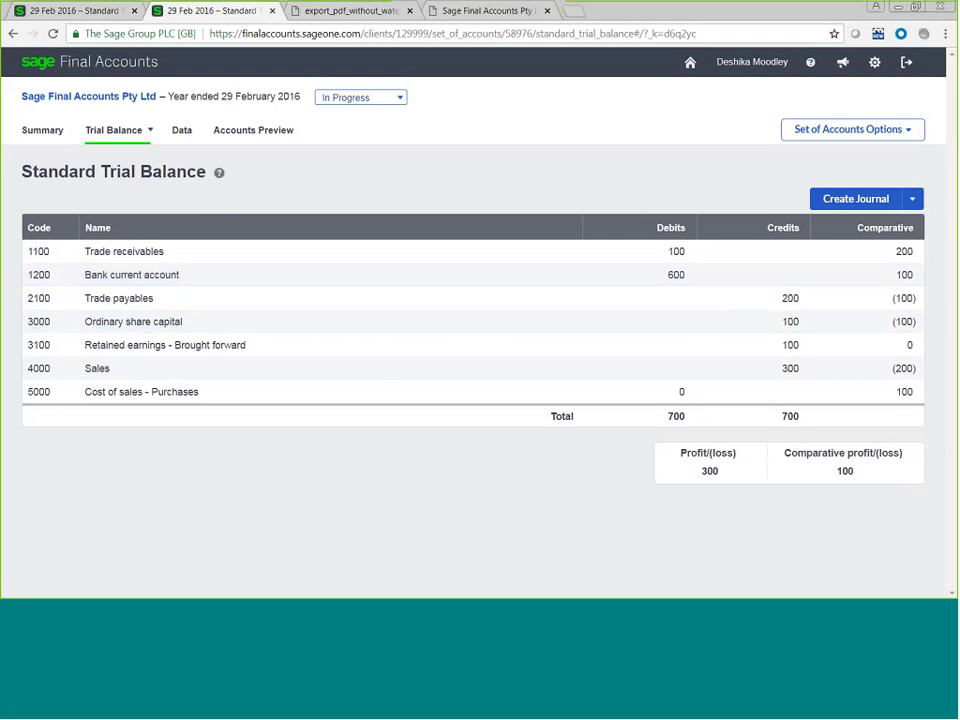
click(190, 126)
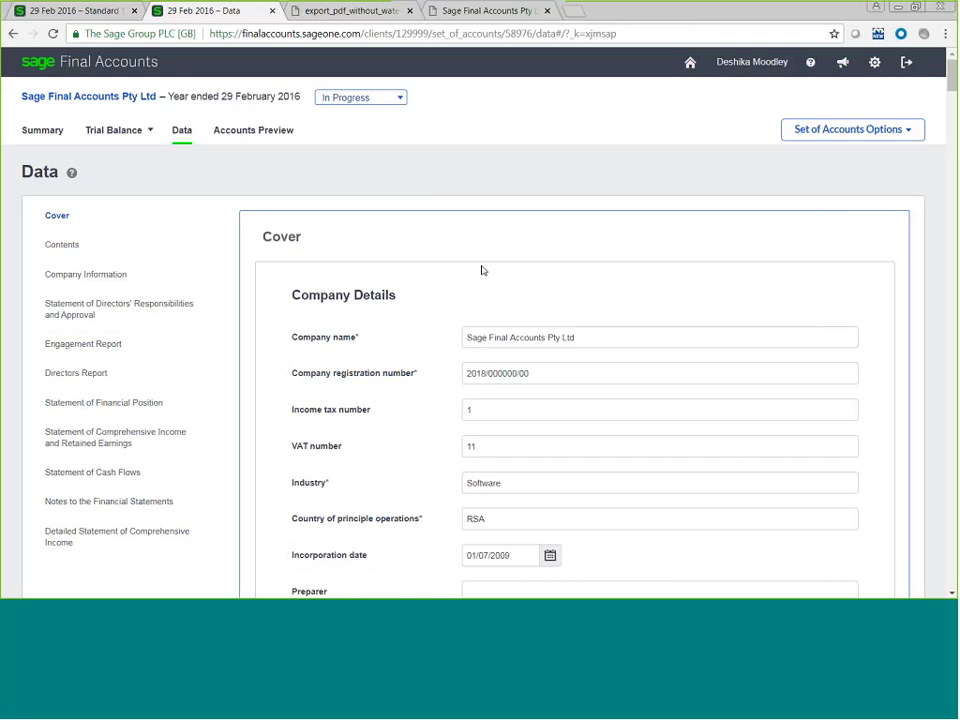
Review the Cover, Directors' Responsibilities, Cash Flows and Notes data, then open Accounts Preview
scroll(482, 270, down, 3)
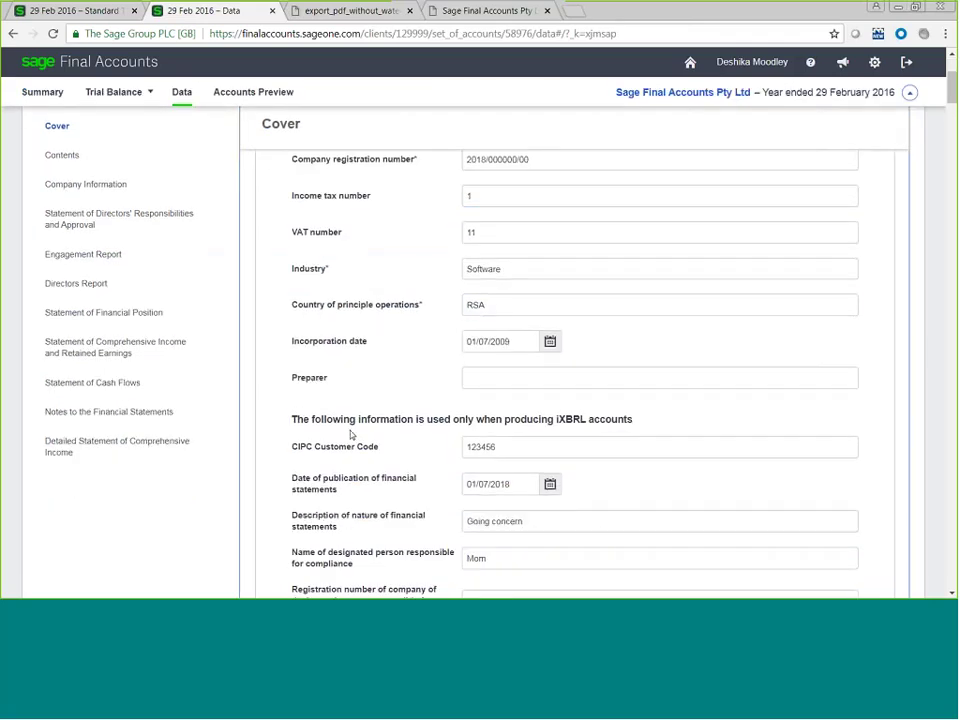
scroll(350, 436, down, 3)
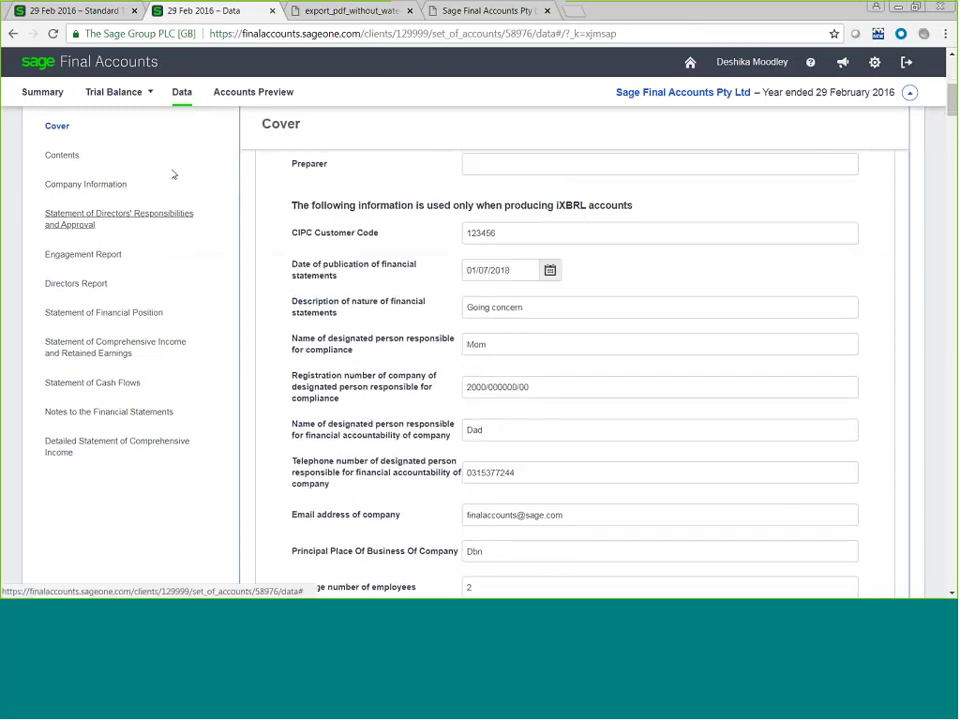
click(92, 231)
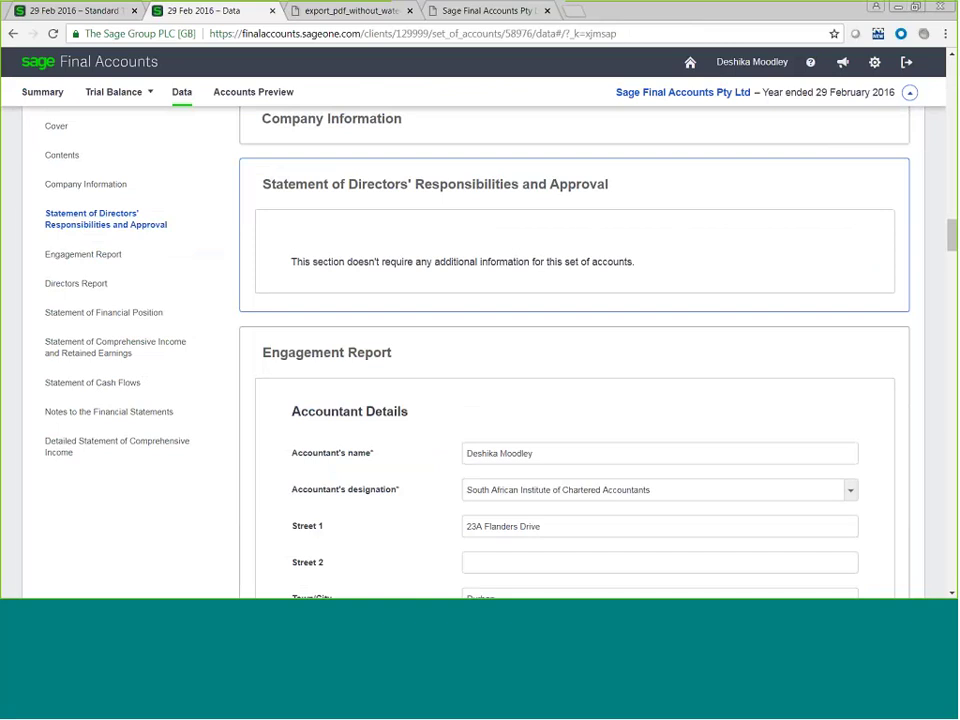
click(88, 384)
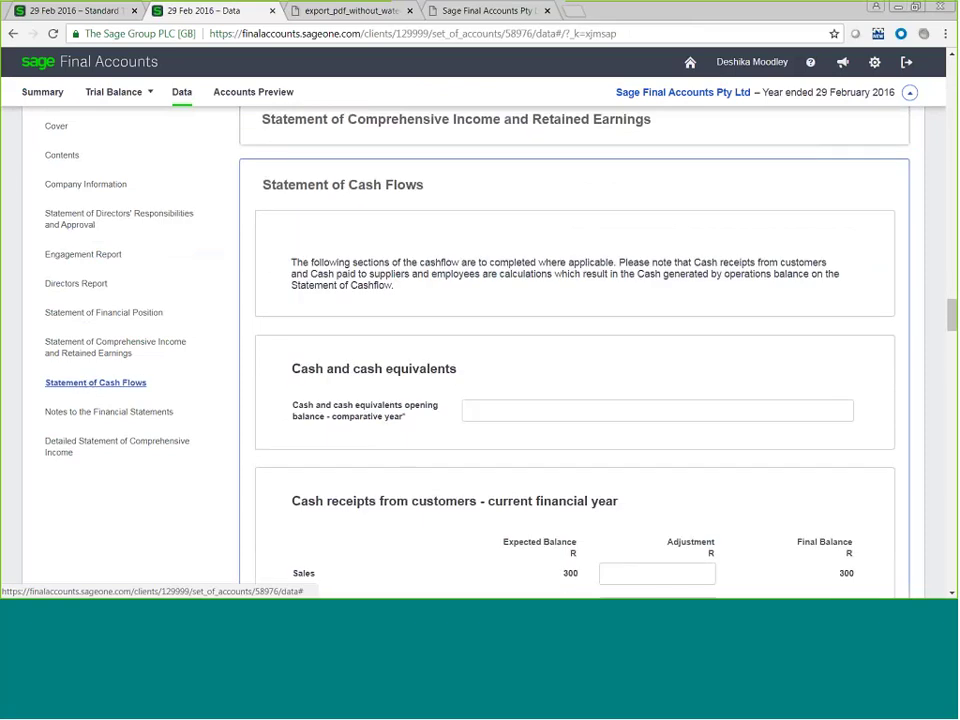
scroll(734, 331, down, 5)
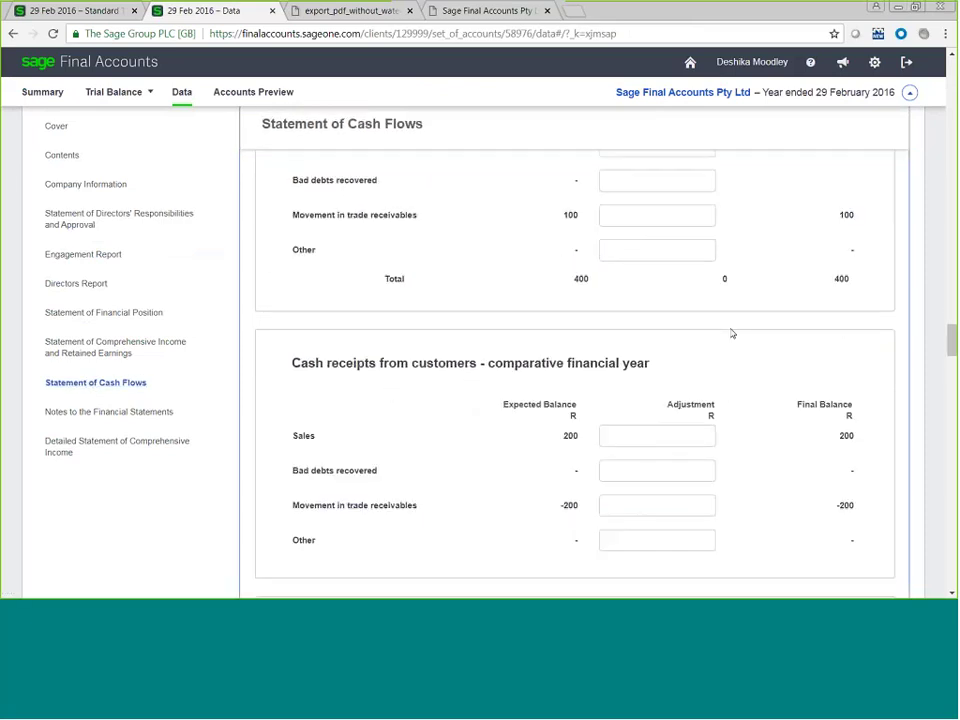
scroll(731, 333, down, 2)
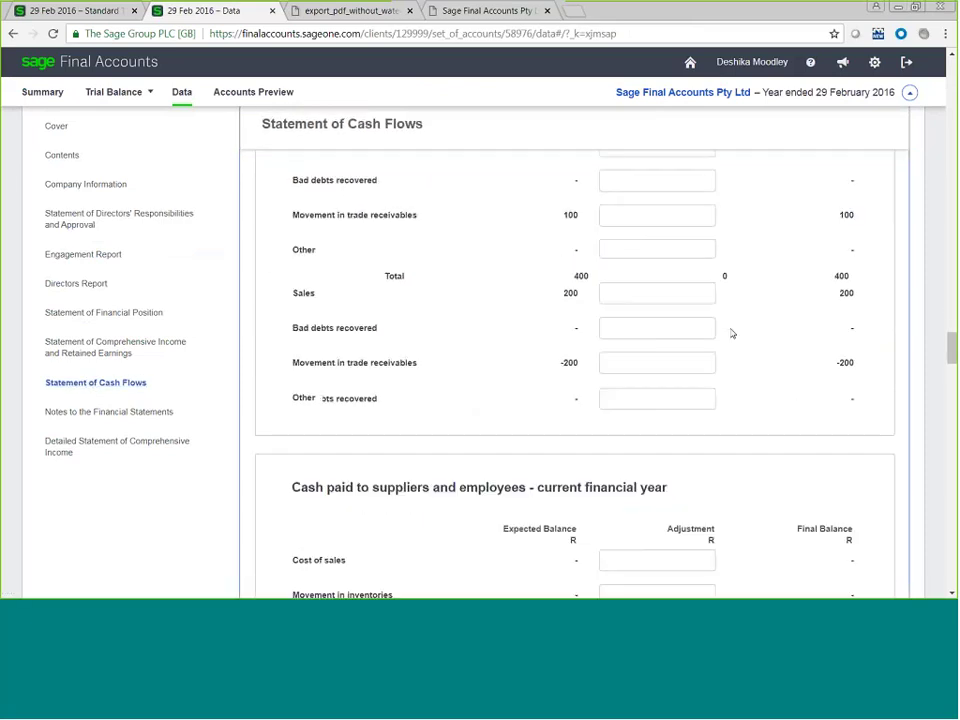
click(163, 414)
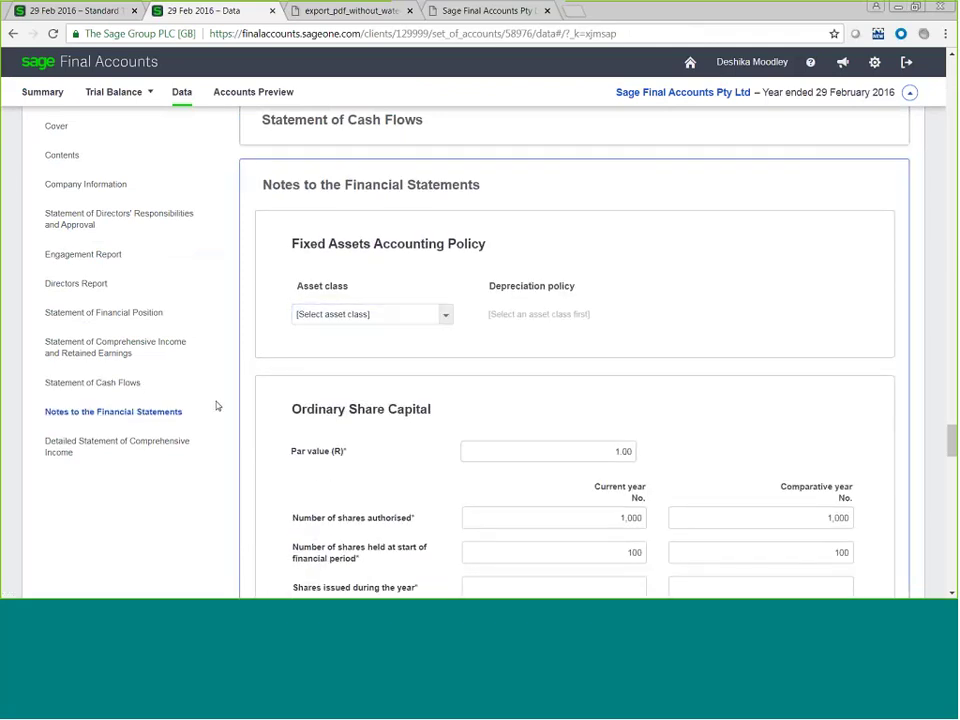
scroll(338, 409, down, 2)
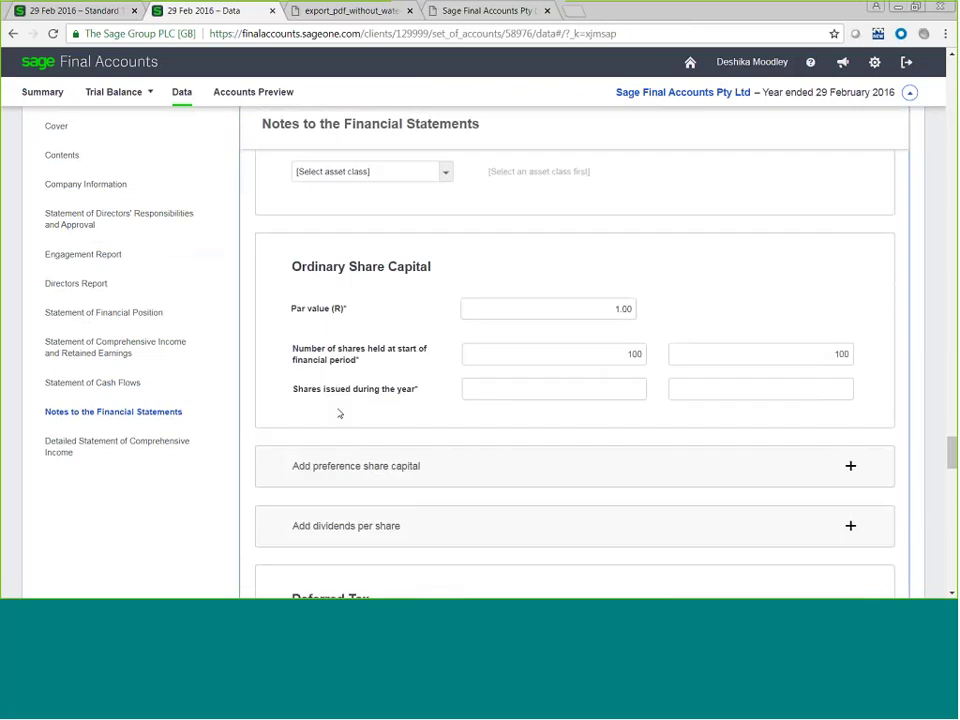
click(240, 93)
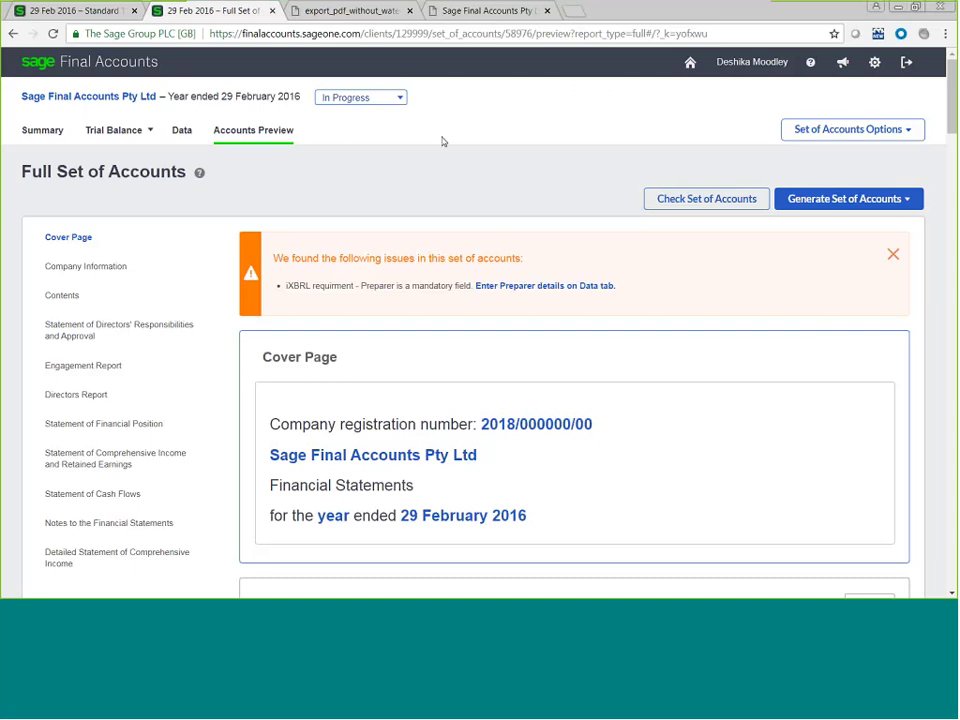
In Company Information, check where the RSA country value comes from
click(90, 268)
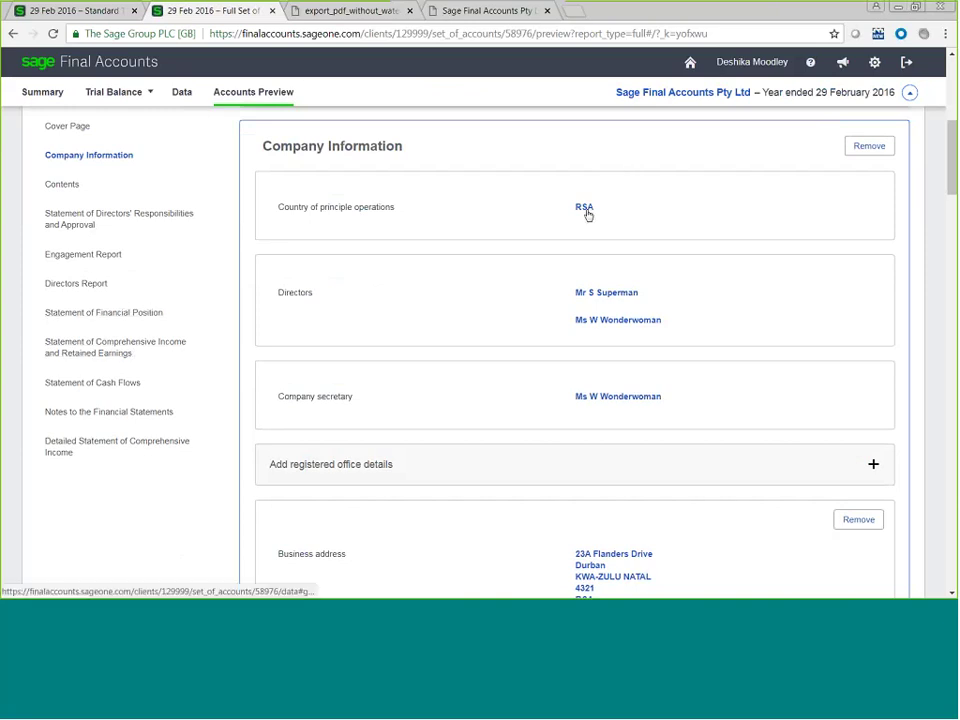
click(587, 214)
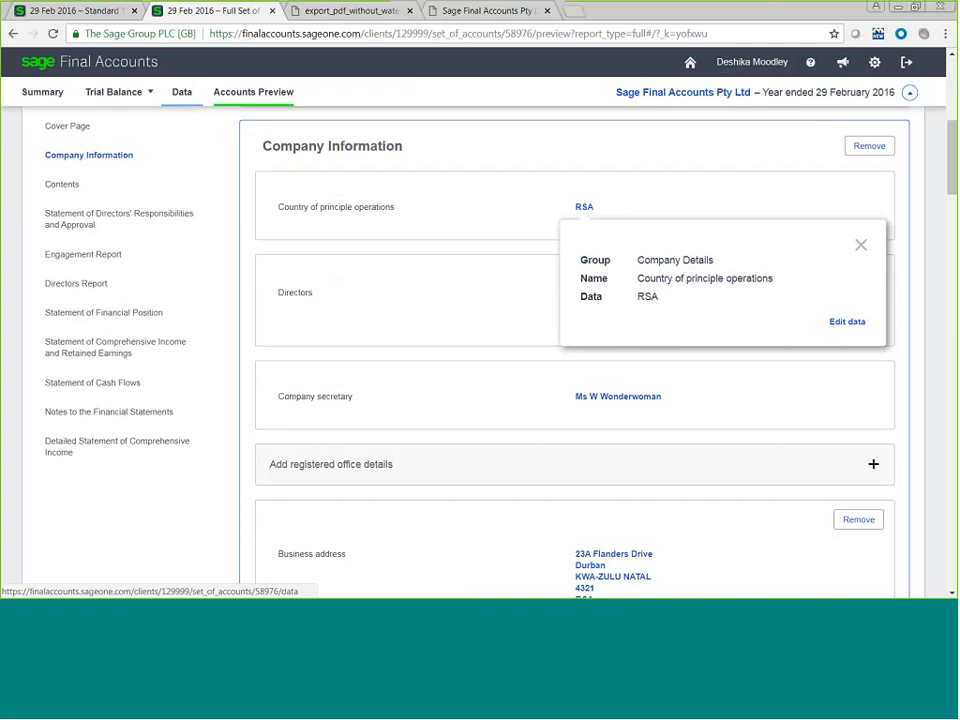
click(371, 285)
scroll(373, 294, down, 4)
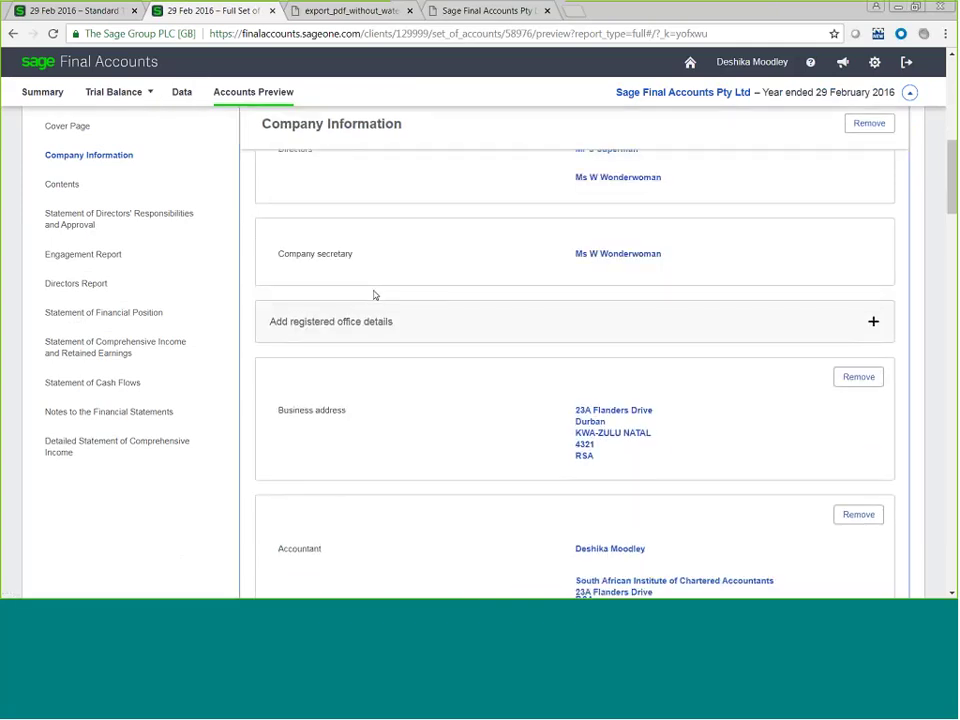
Move through Contents and Directors' Responsibilities to the Engagement Report section
click(62, 186)
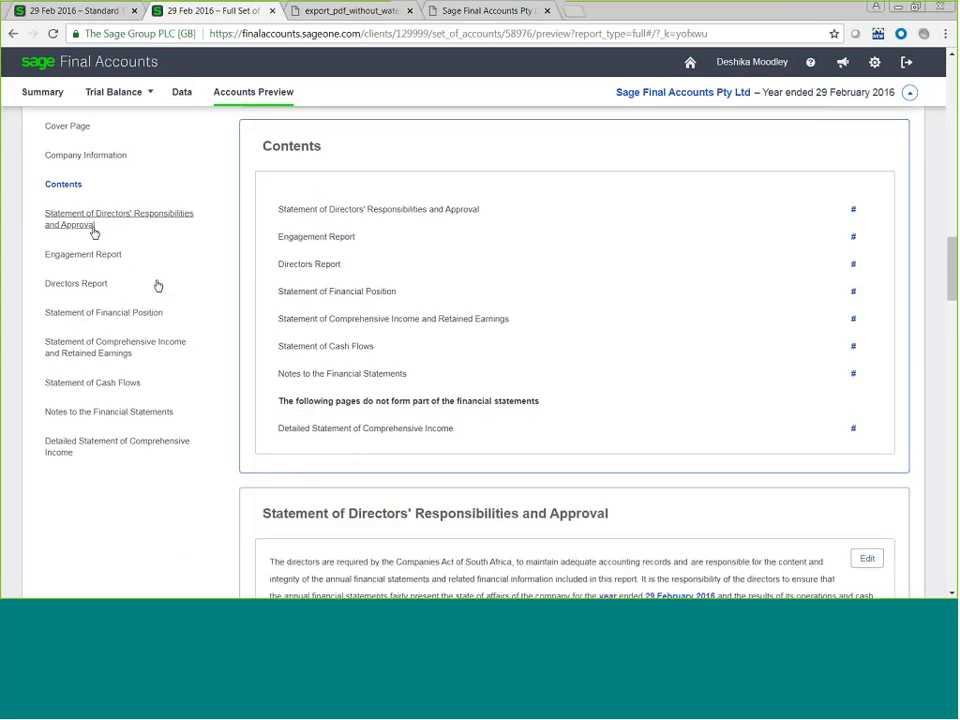
click(93, 231)
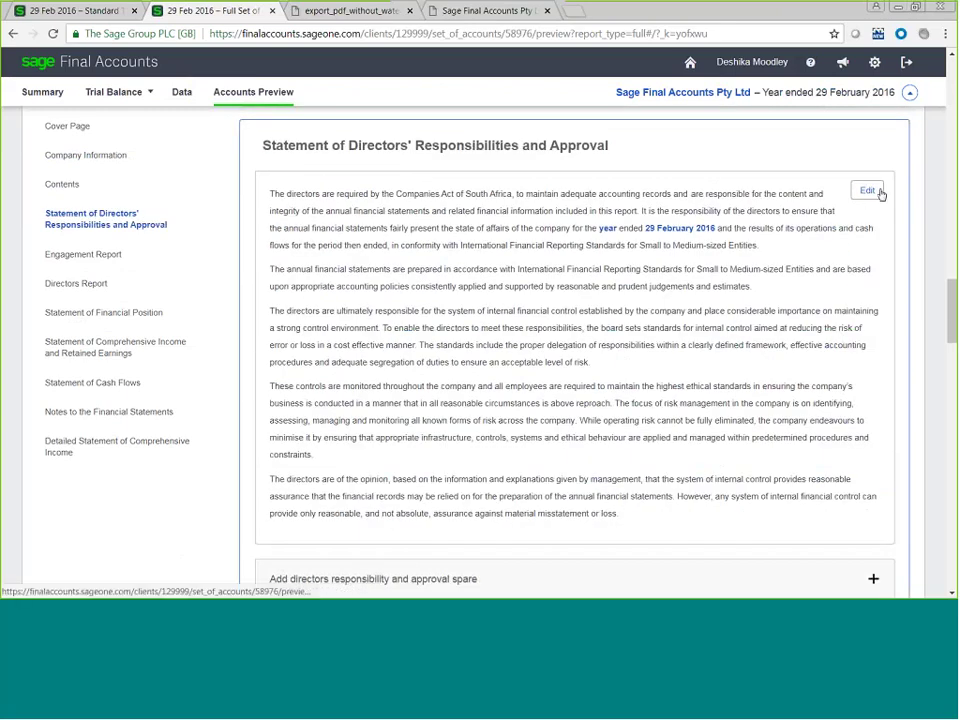
click(116, 257)
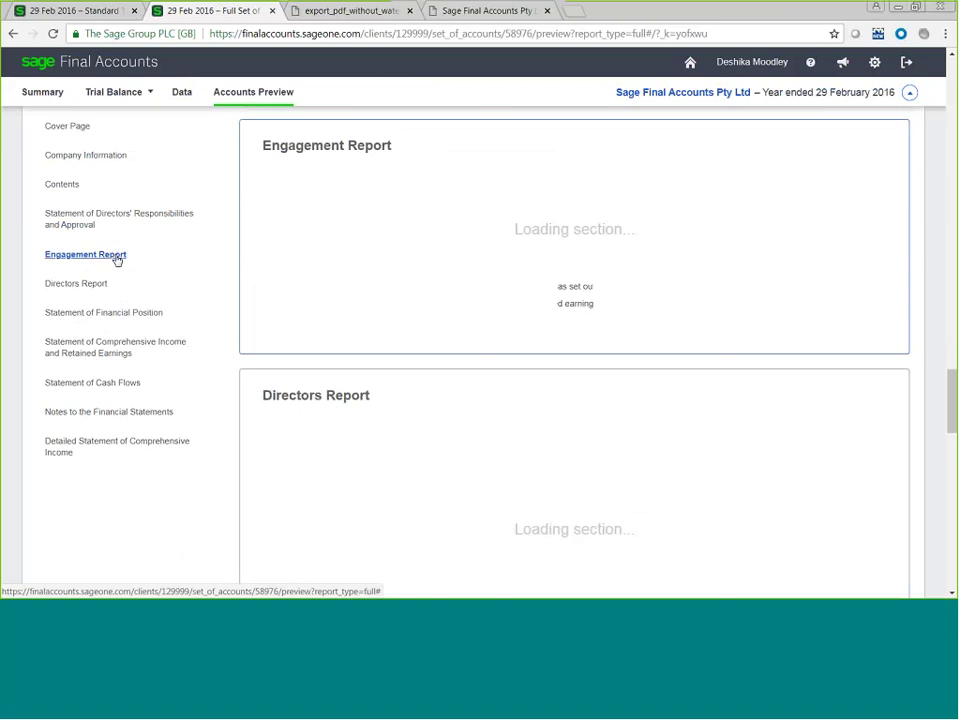
Keep the engagement report type set to Audit report
click(781, 145)
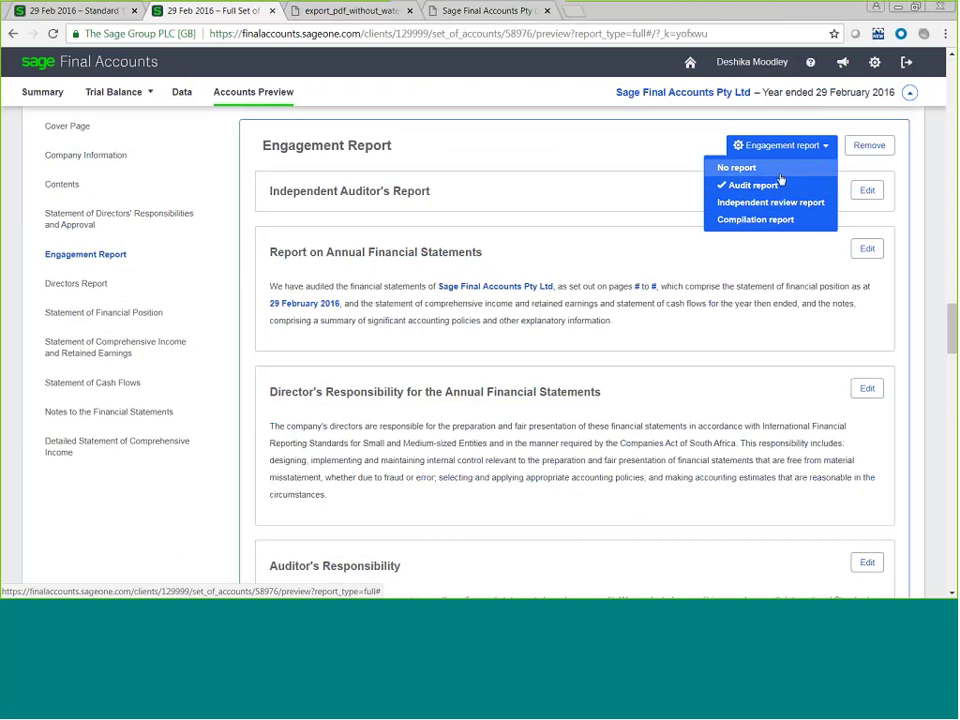
click(780, 185)
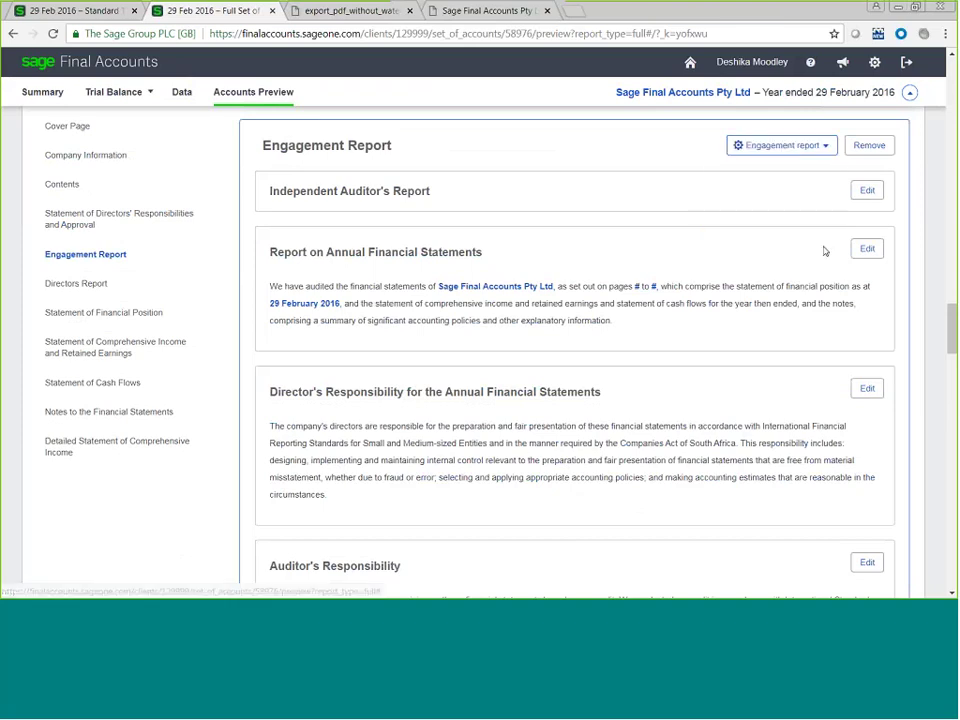
click(782, 145)
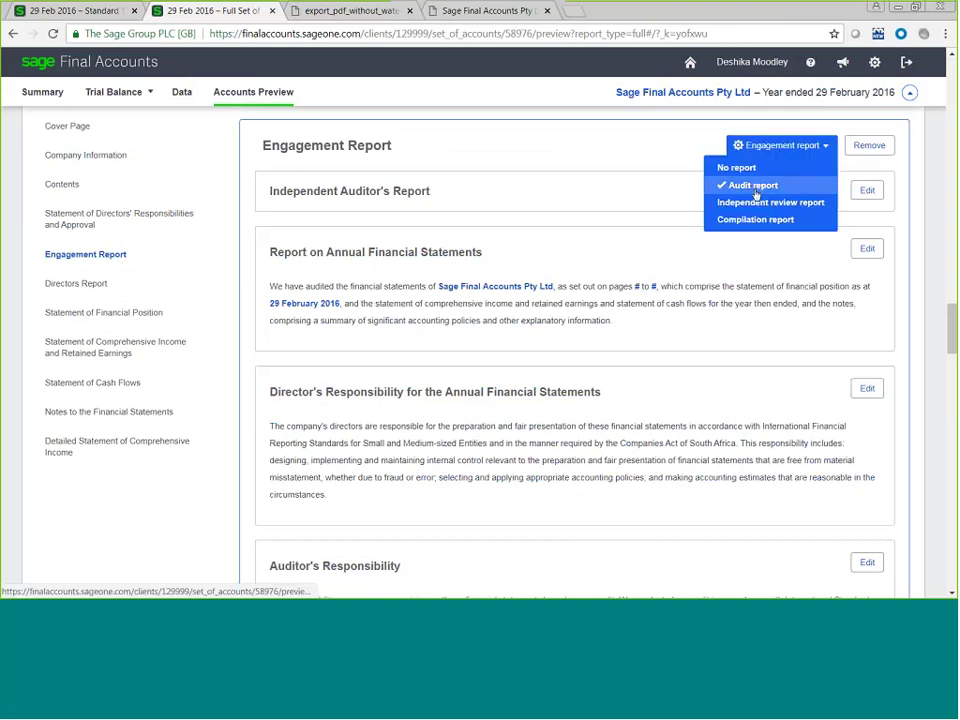
click(763, 219)
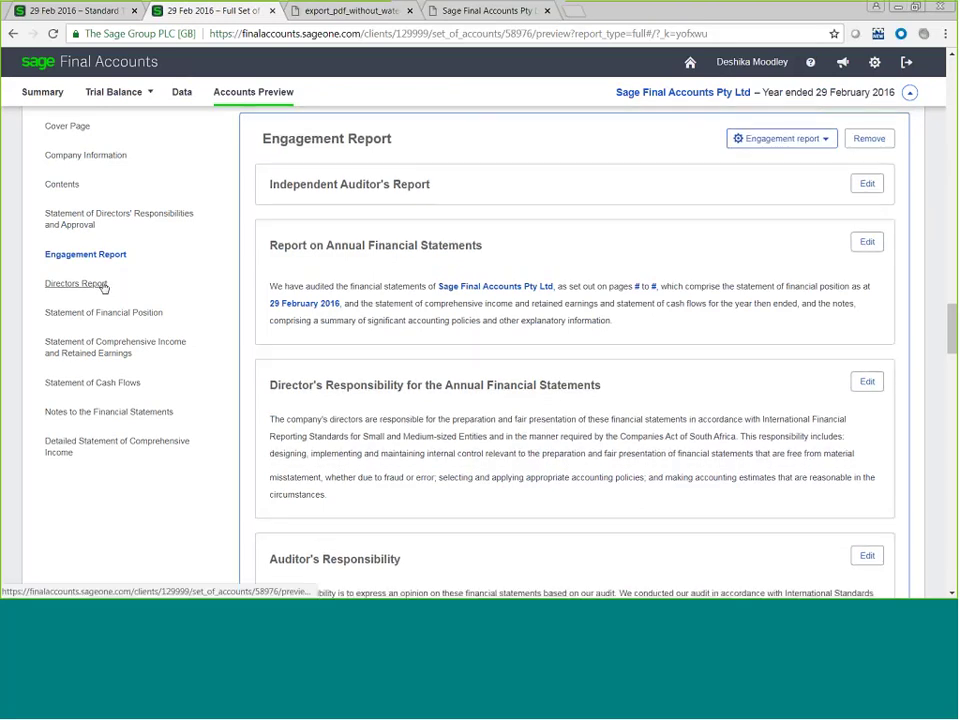
Review the Directors Report, Financial Position, Comprehensive Income and Cash Flows statements
click(78, 284)
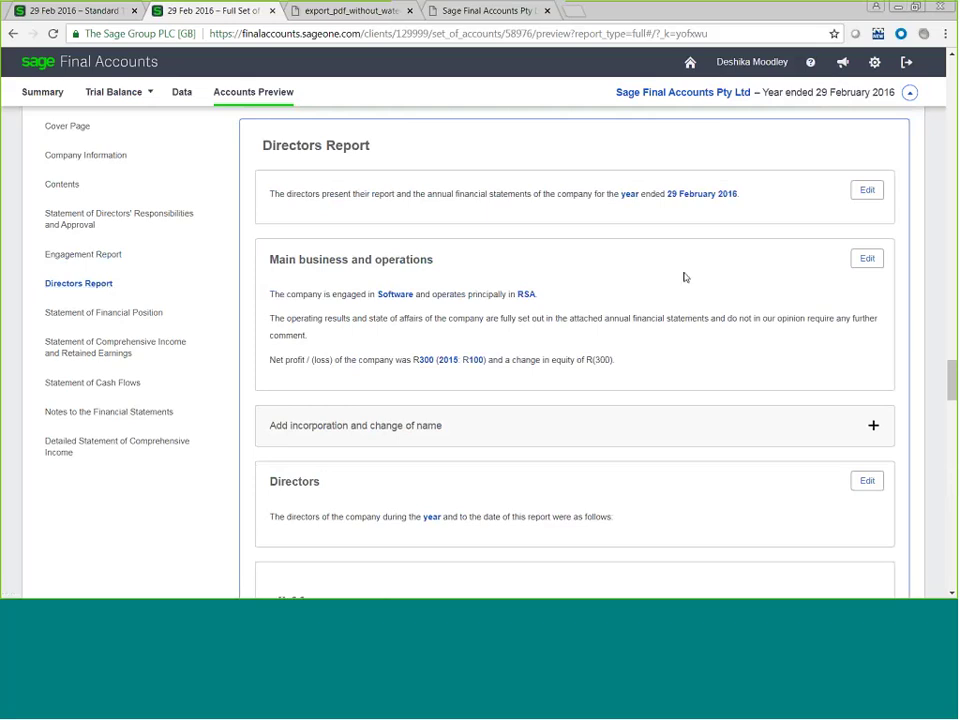
click(86, 320)
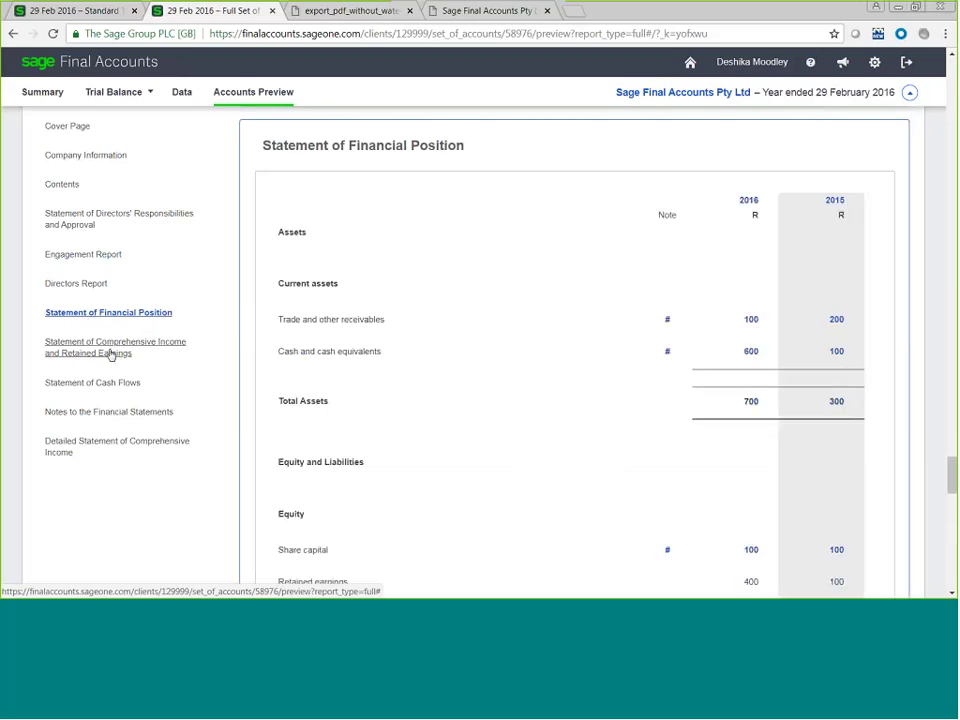
click(112, 355)
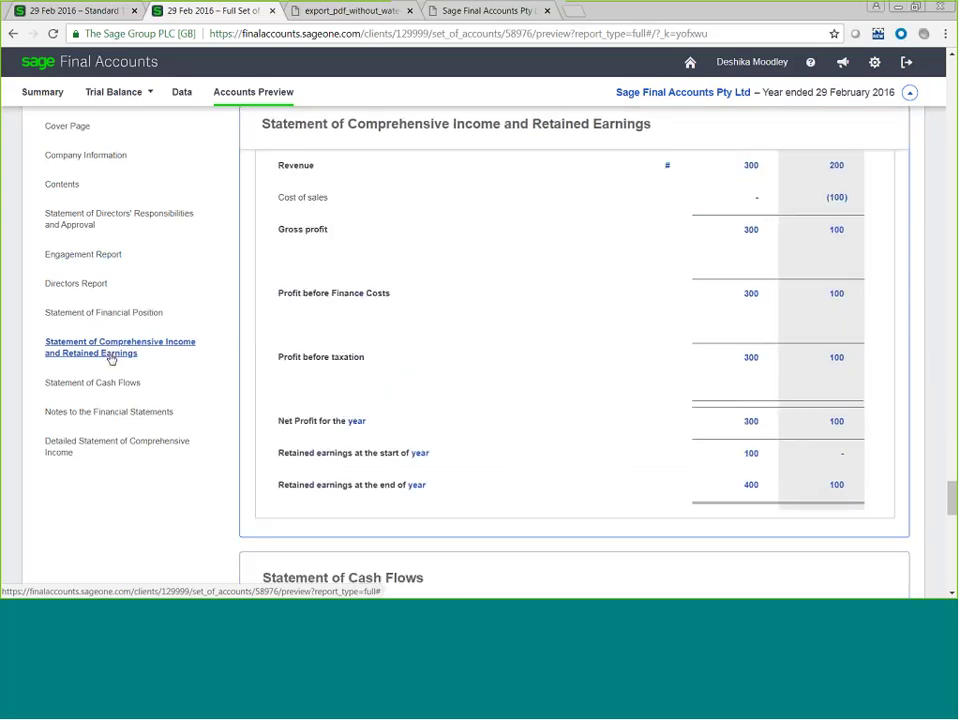
click(113, 386)
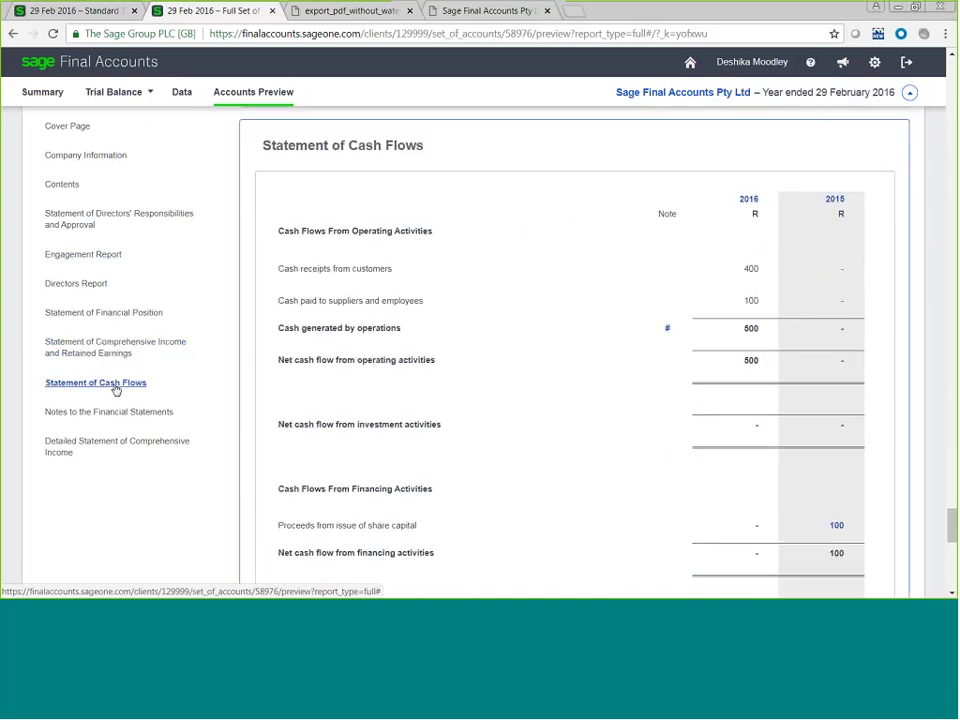
In the Notes to the Financial Statements, add an investment property accounting policy
click(126, 412)
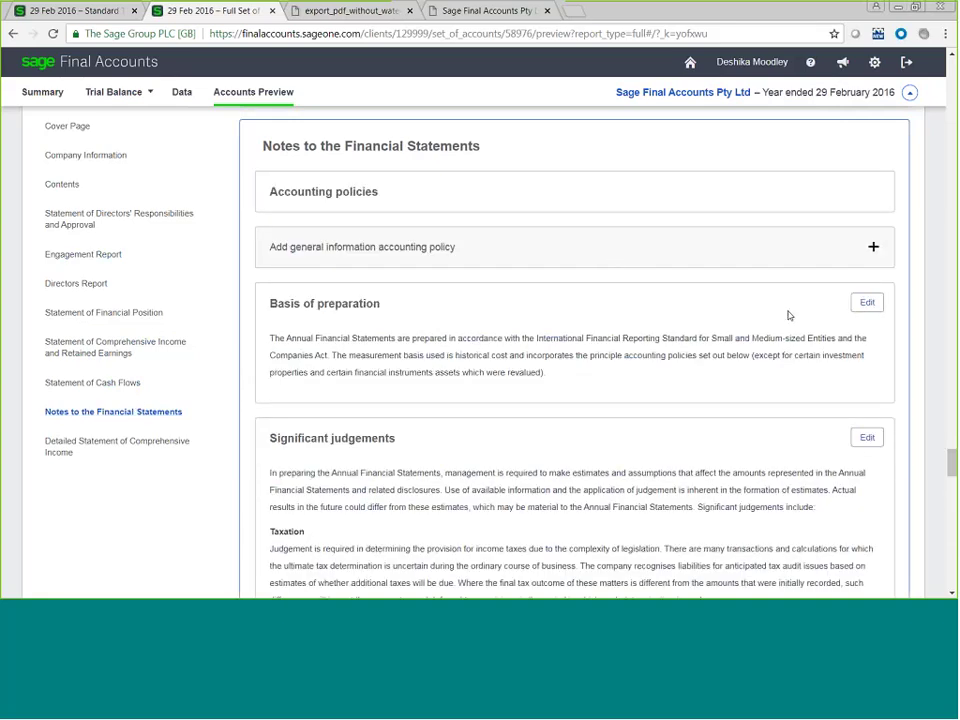
scroll(789, 313, down, 3)
scroll(789, 313, down, 10)
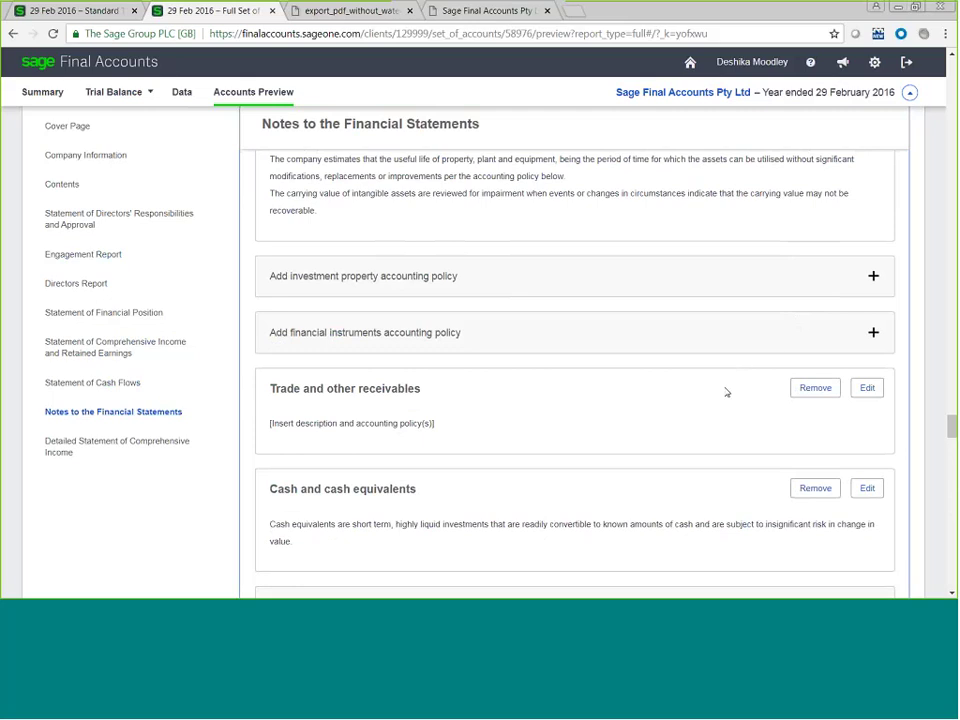
click(873, 276)
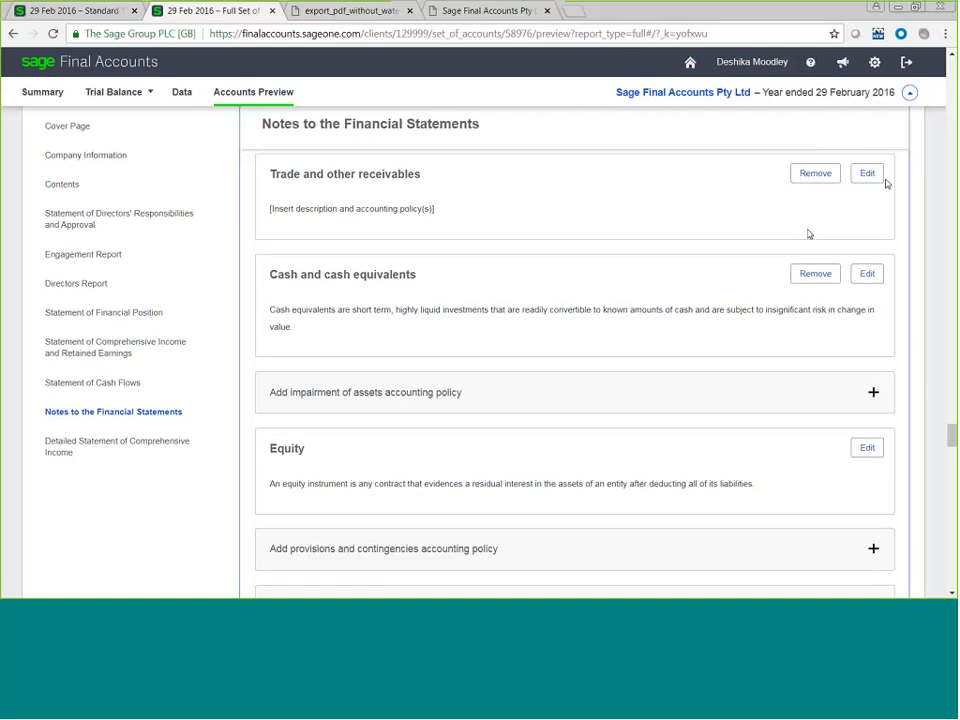
Check the set of accounts for issues and dismiss the issues list
click(910, 93)
click(845, 198)
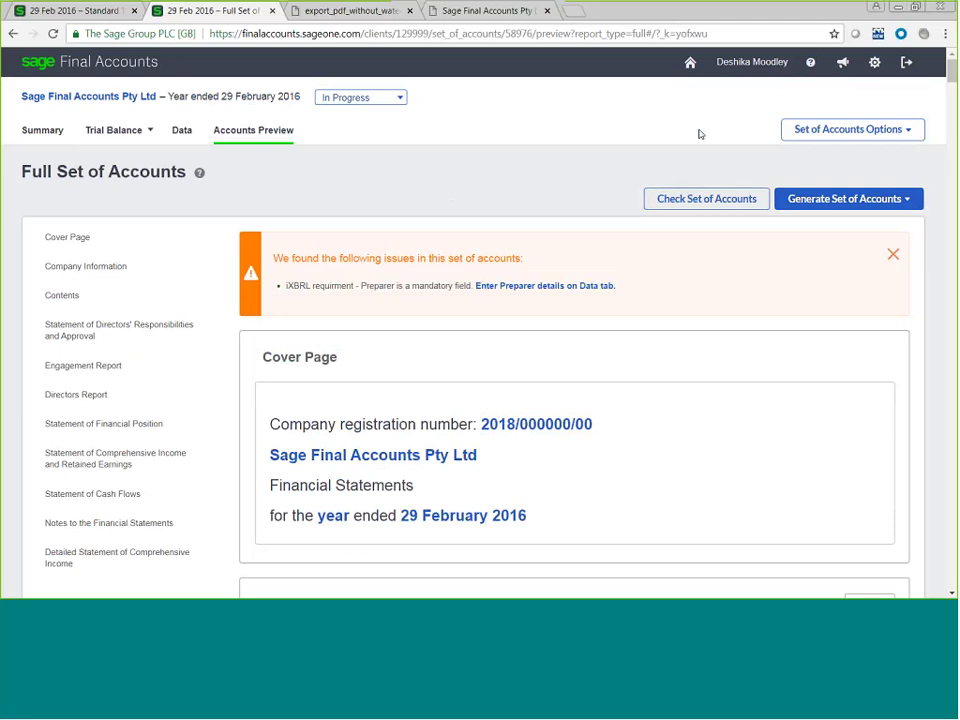
click(893, 256)
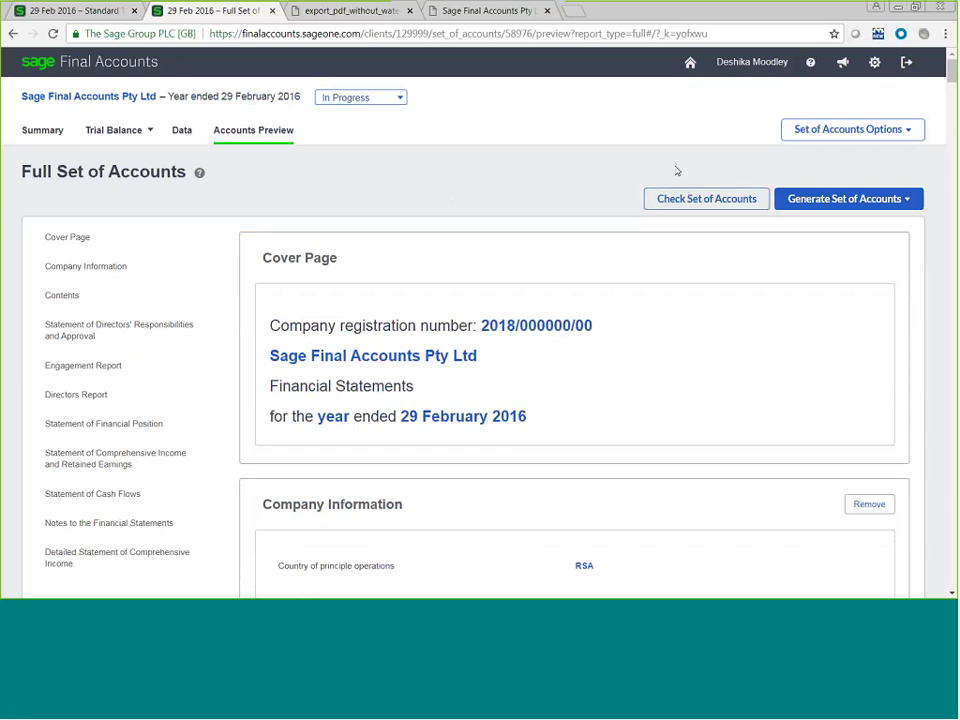
Attempt iXBRL generation for online filing and close the Outstanding Issues message
mouse_move(845, 217)
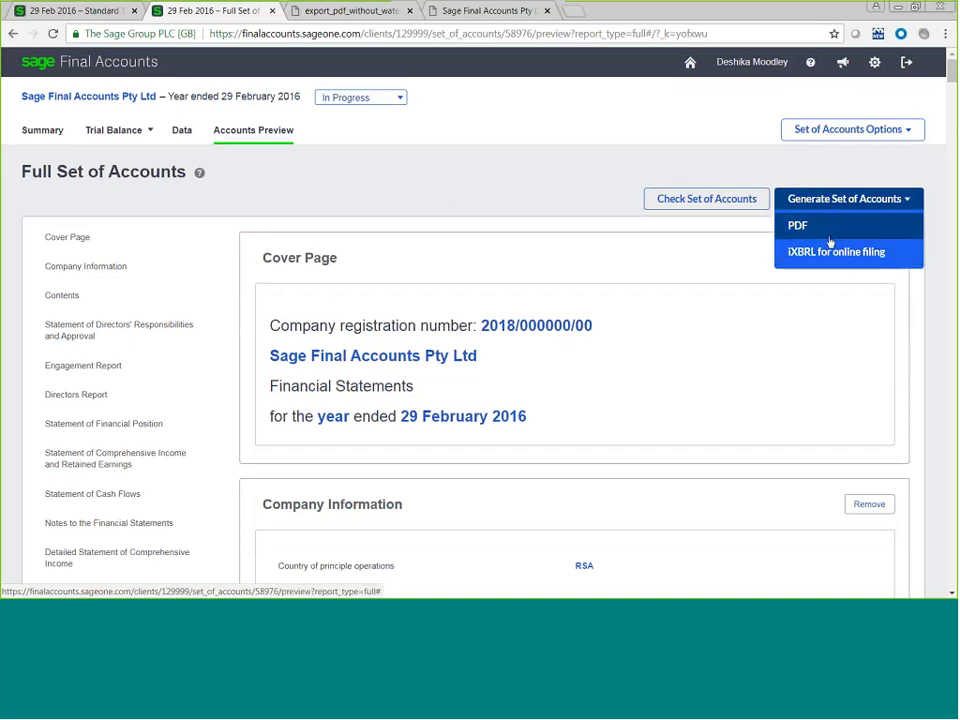
click(828, 252)
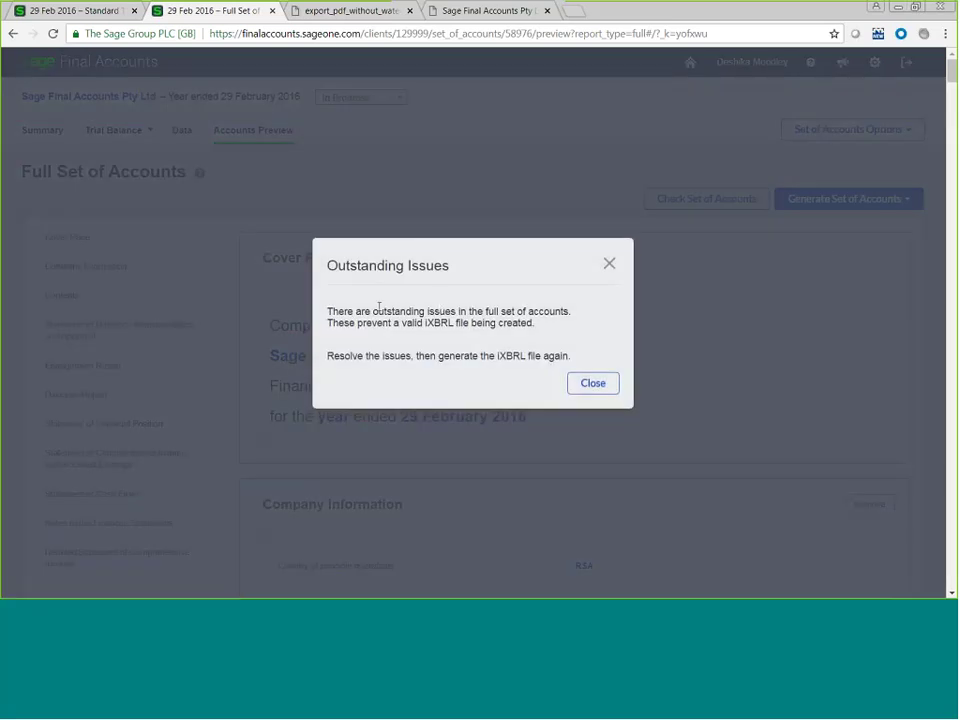
drag(467, 311, 535, 323)
click(469, 307)
click(592, 384)
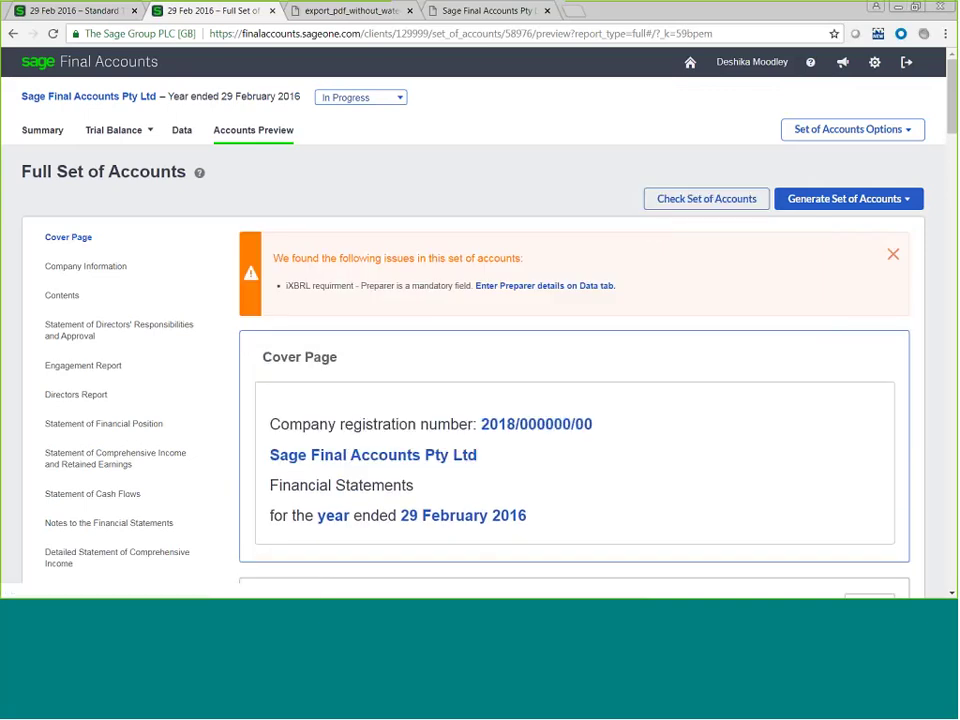
Enter the preparer's name in the Cover Preparer field, save, and reopen Accounts Preview
click(540, 287)
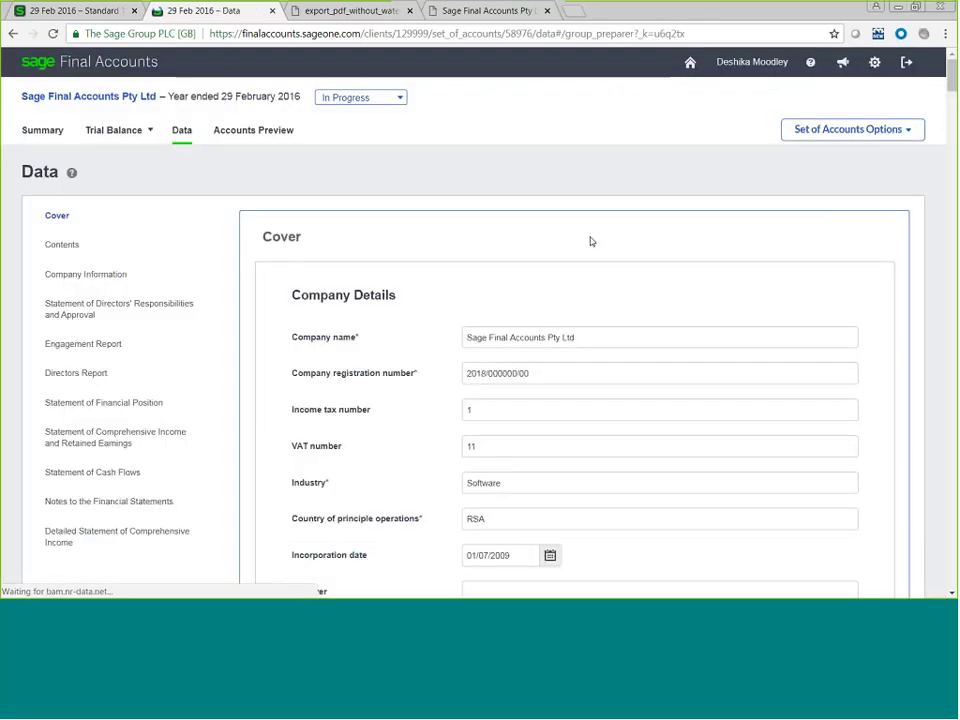
click(574, 532)
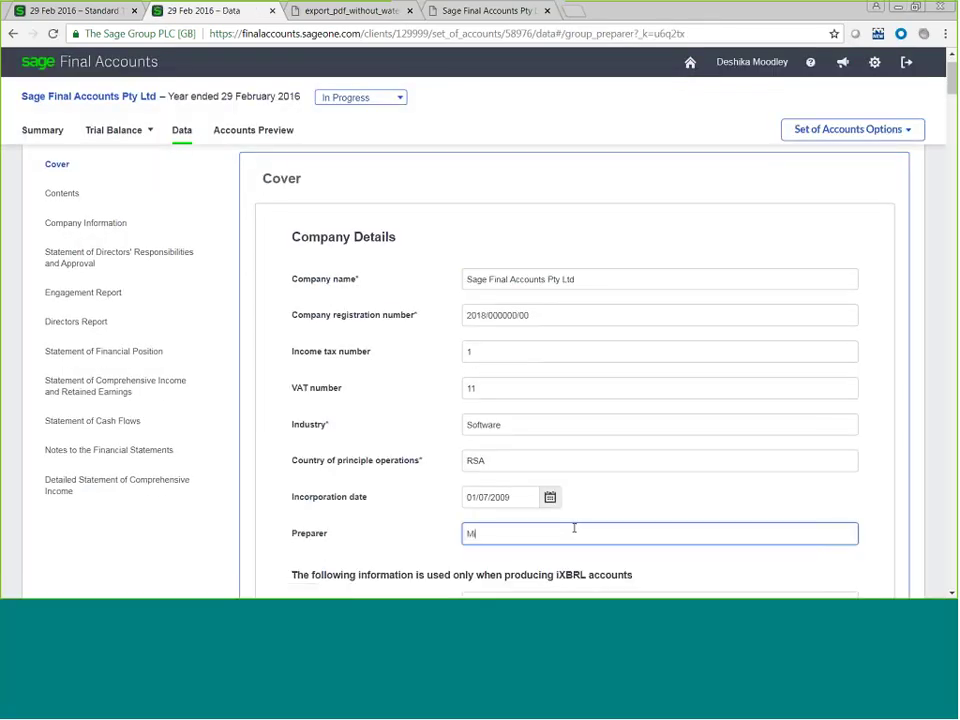
text(Miss D)
scroll(803, 531, down, 6)
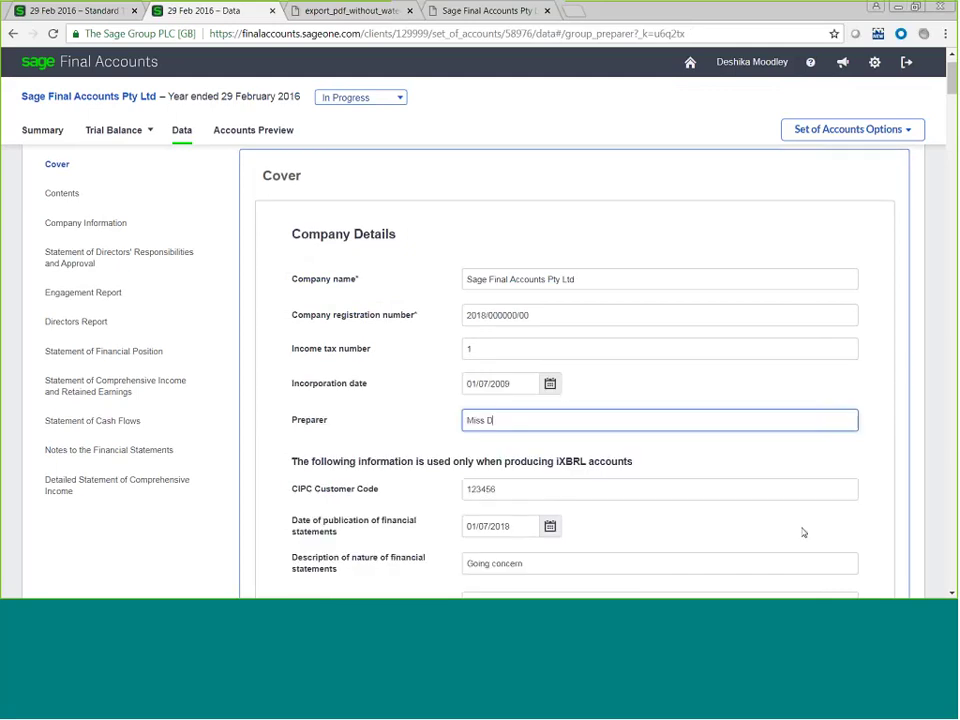
click(773, 590)
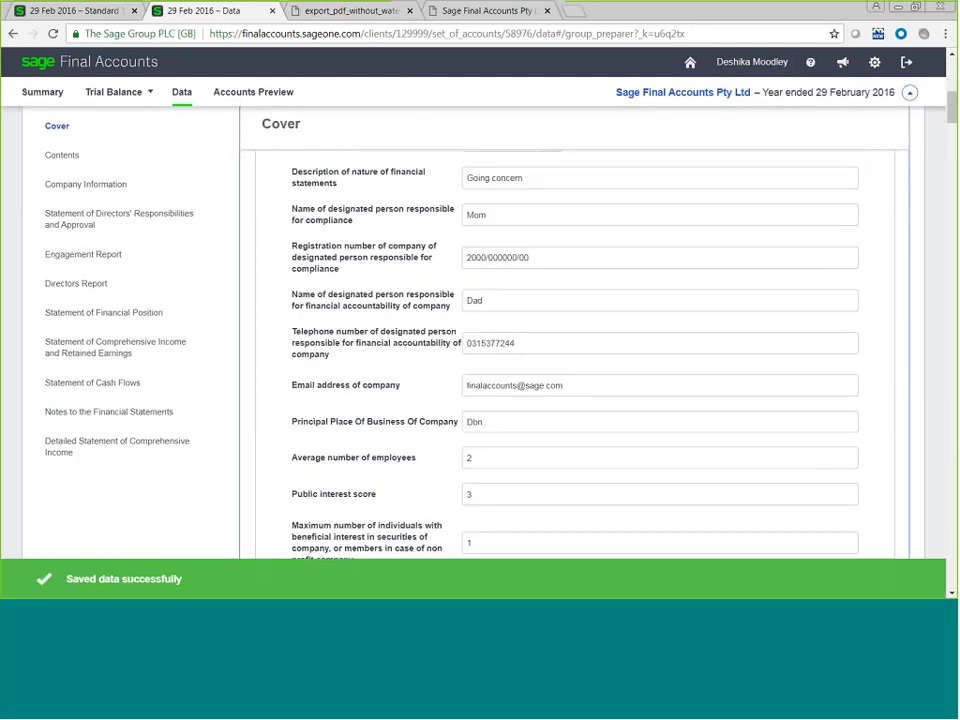
click(276, 90)
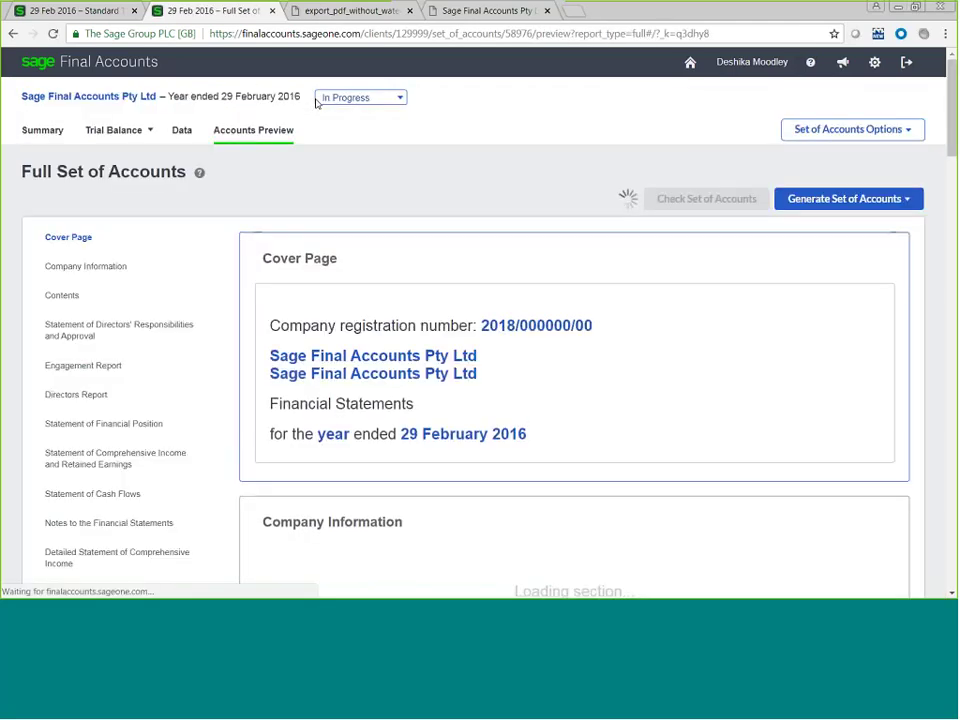
Generate the Full Set of Accounts as an iXBRL file for online filing
click(850, 129)
click(845, 198)
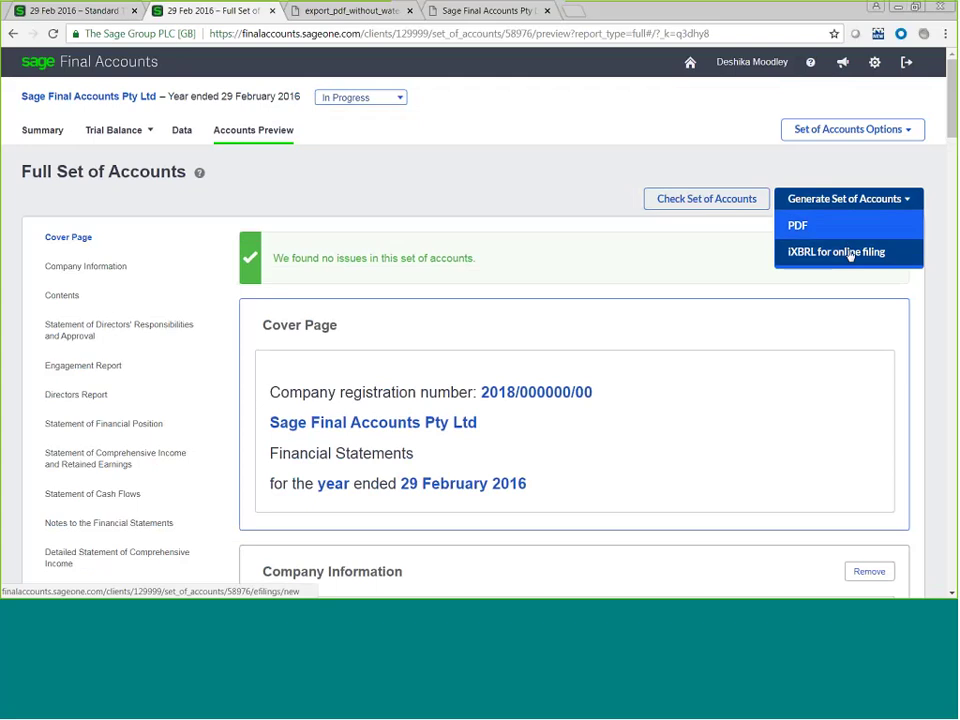
click(850, 253)
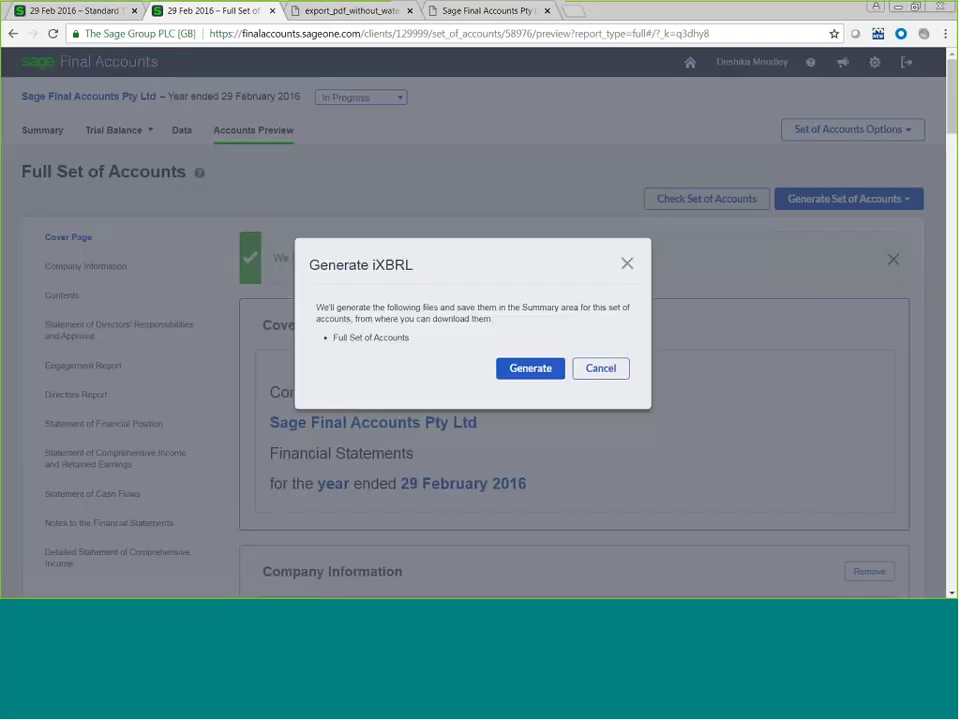
click(521, 369)
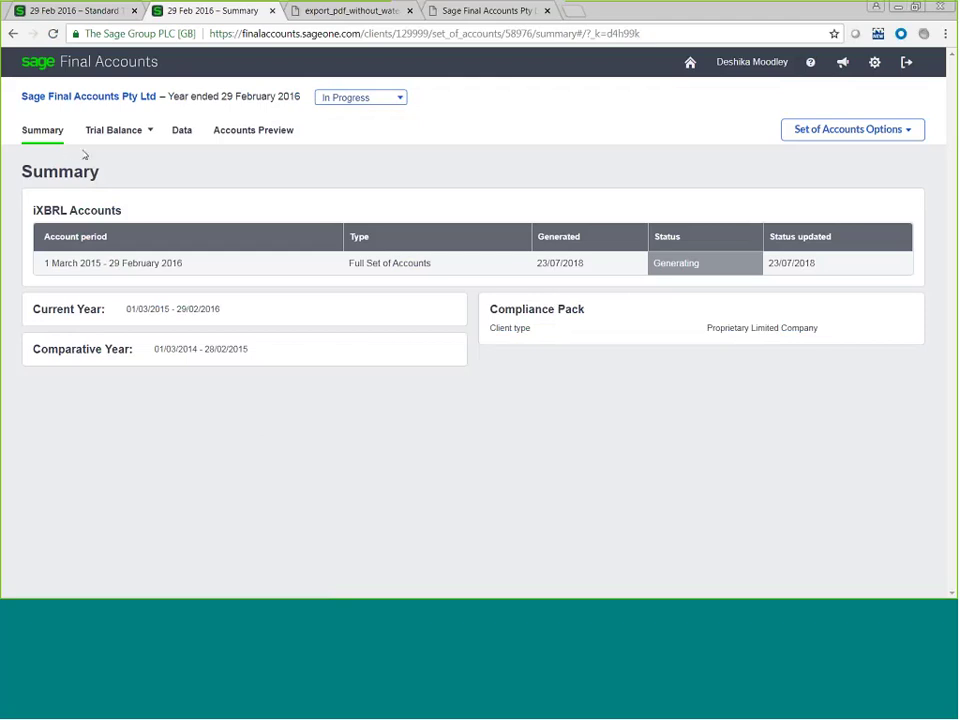
Refresh the Summary until the Full Set of Accounts iXBRL file is Ready to download, then open its details
click(53, 33)
click(113, 130)
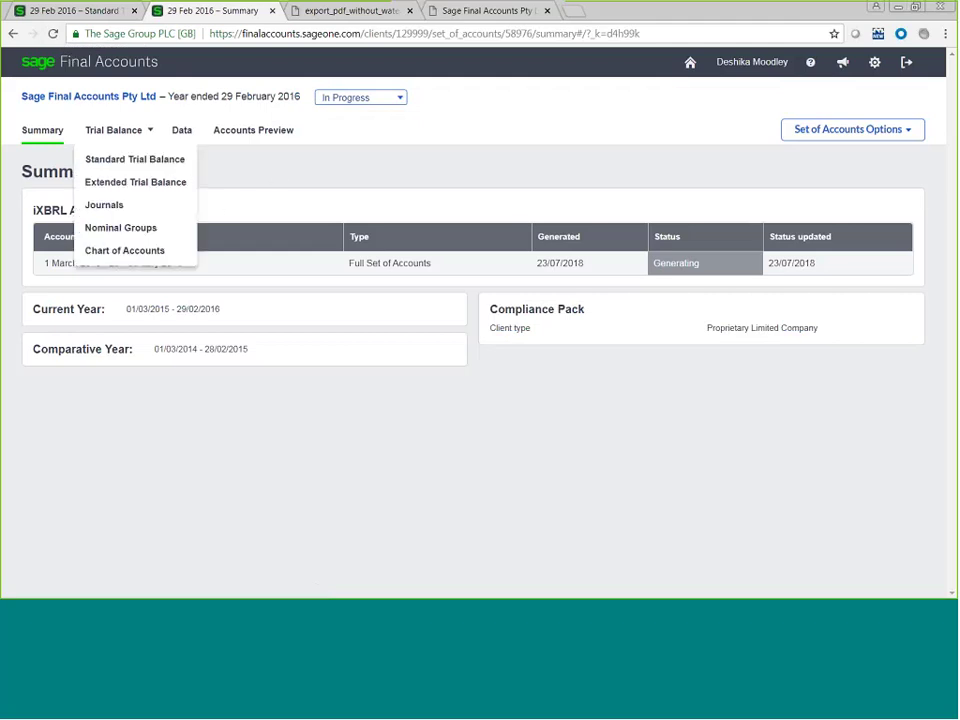
click(55, 34)
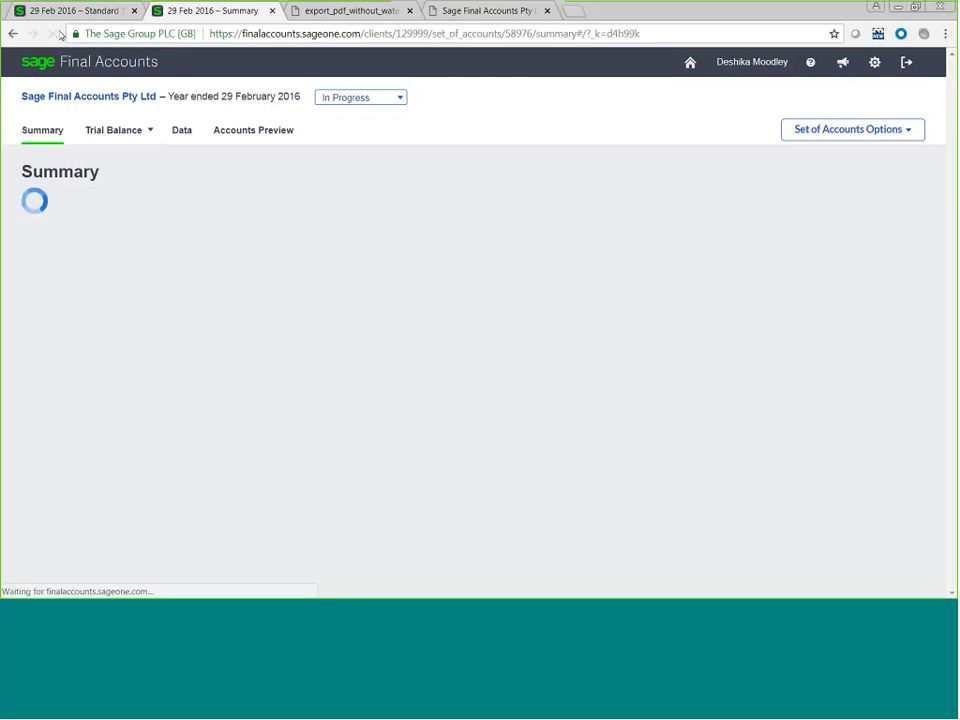
click(843, 131)
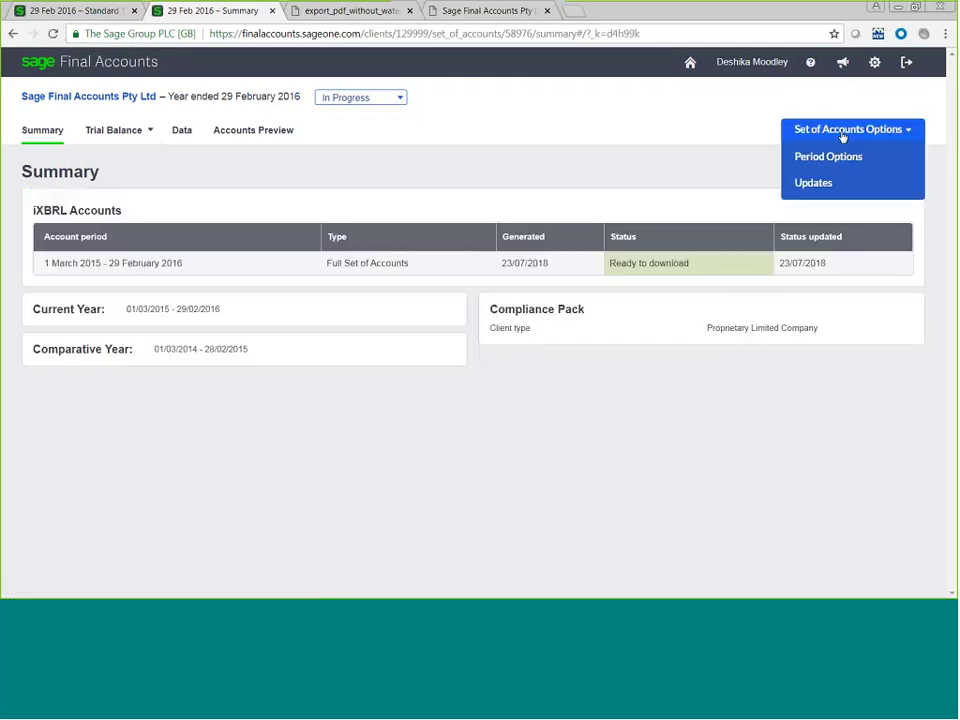
click(654, 268)
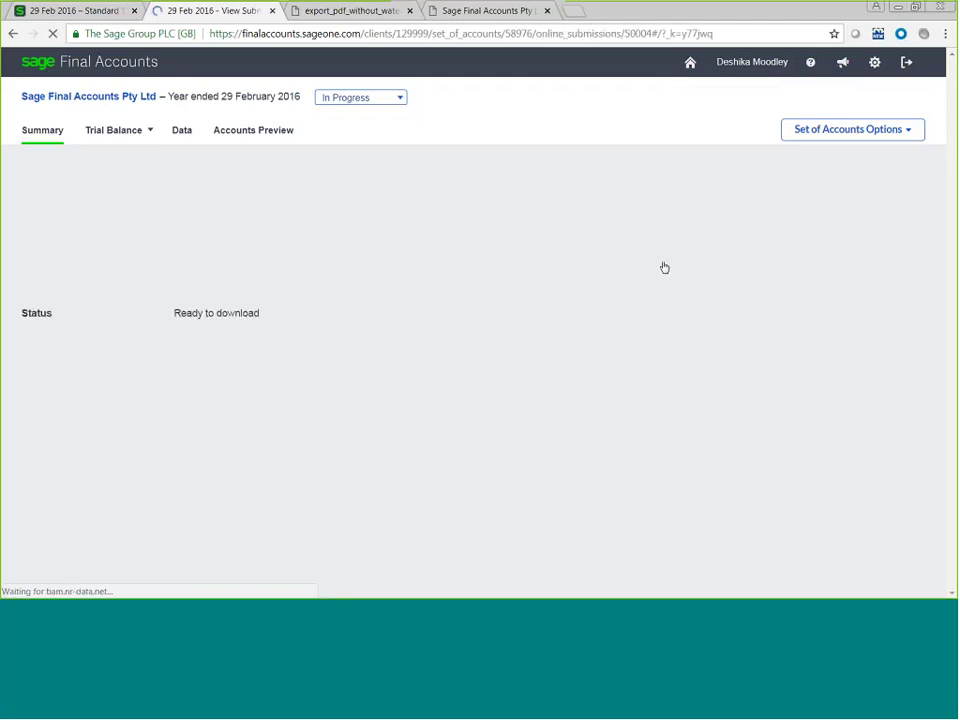
Download the iXBRL file via Actions > Download File and open the downloaded .xhtml in the browser
click(912, 174)
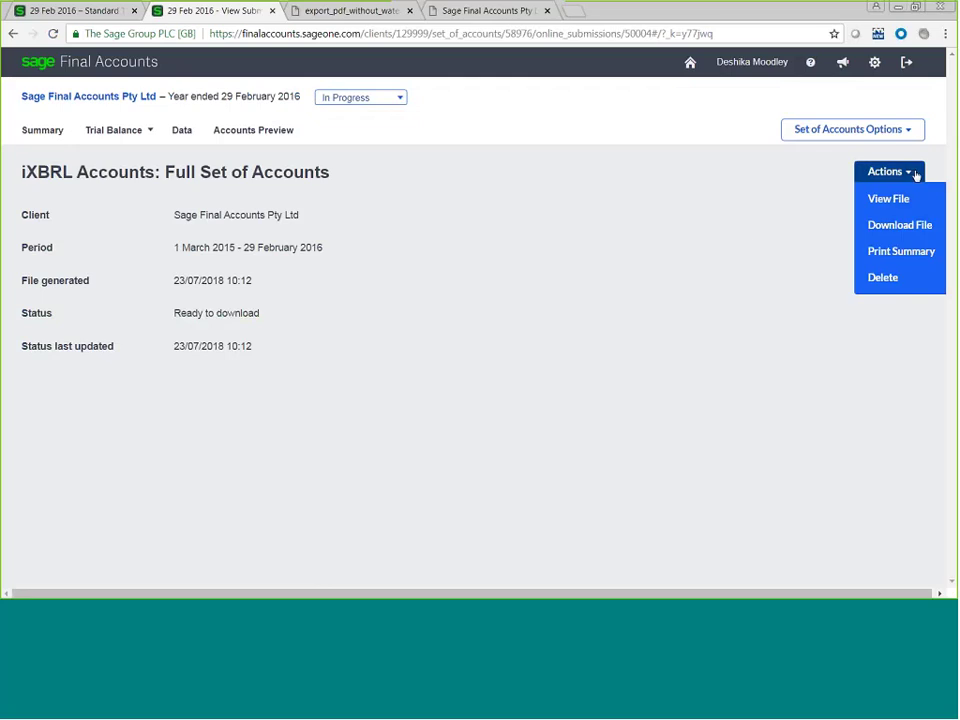
click(904, 234)
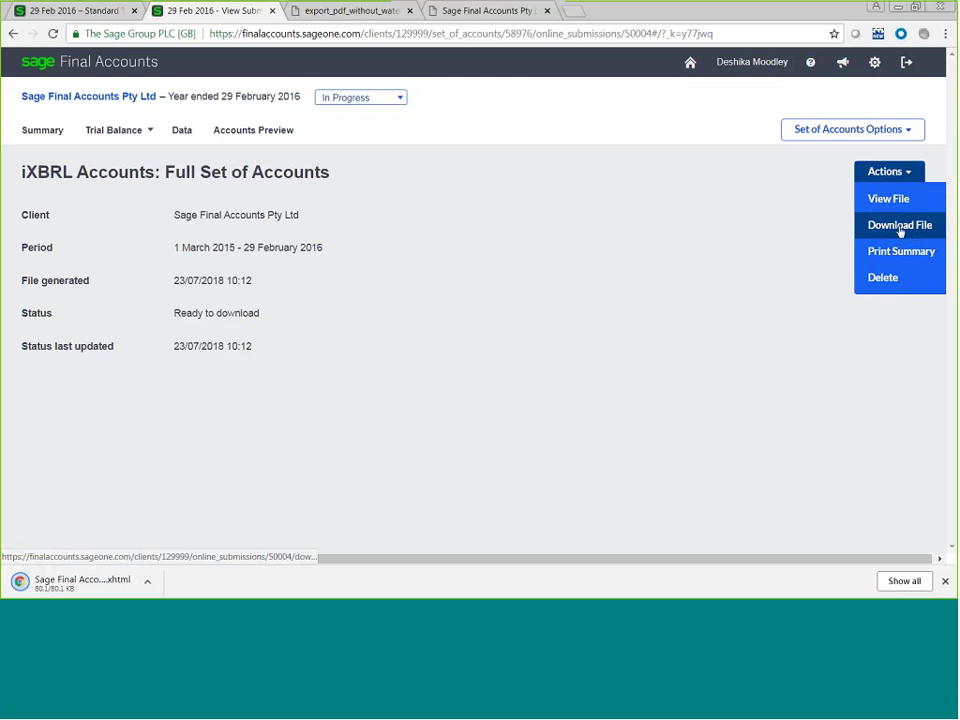
click(147, 583)
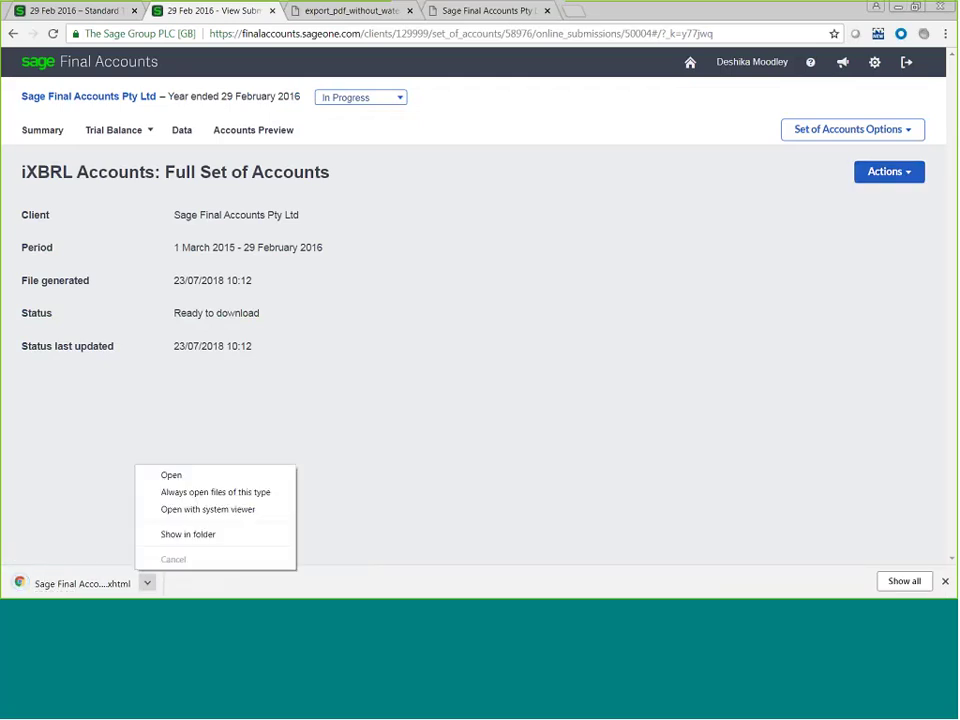
click(170, 476)
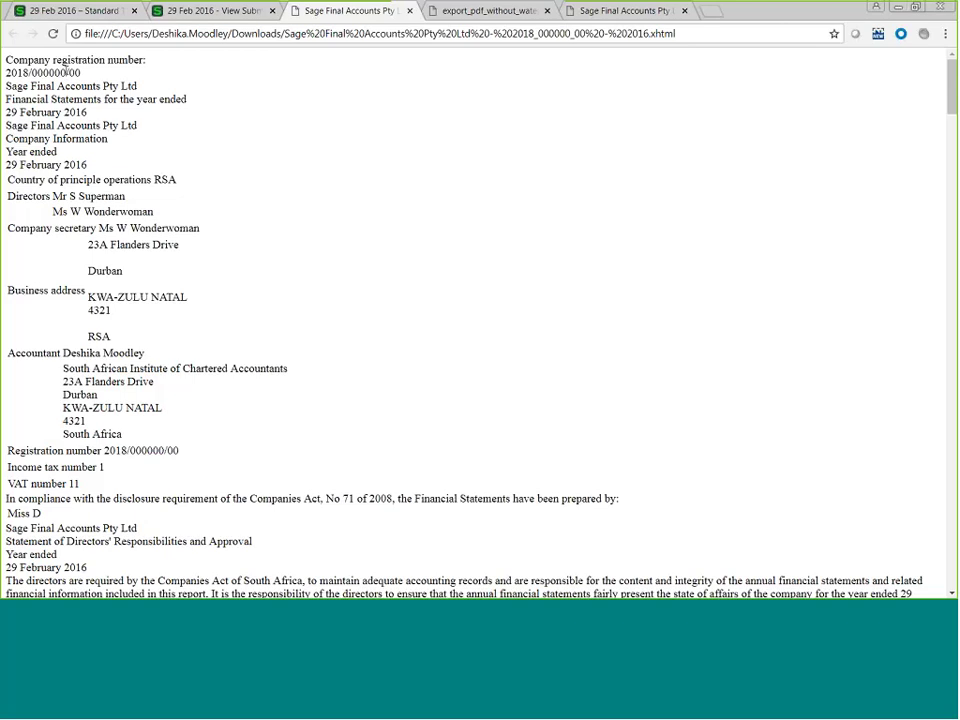
right_click(67, 74)
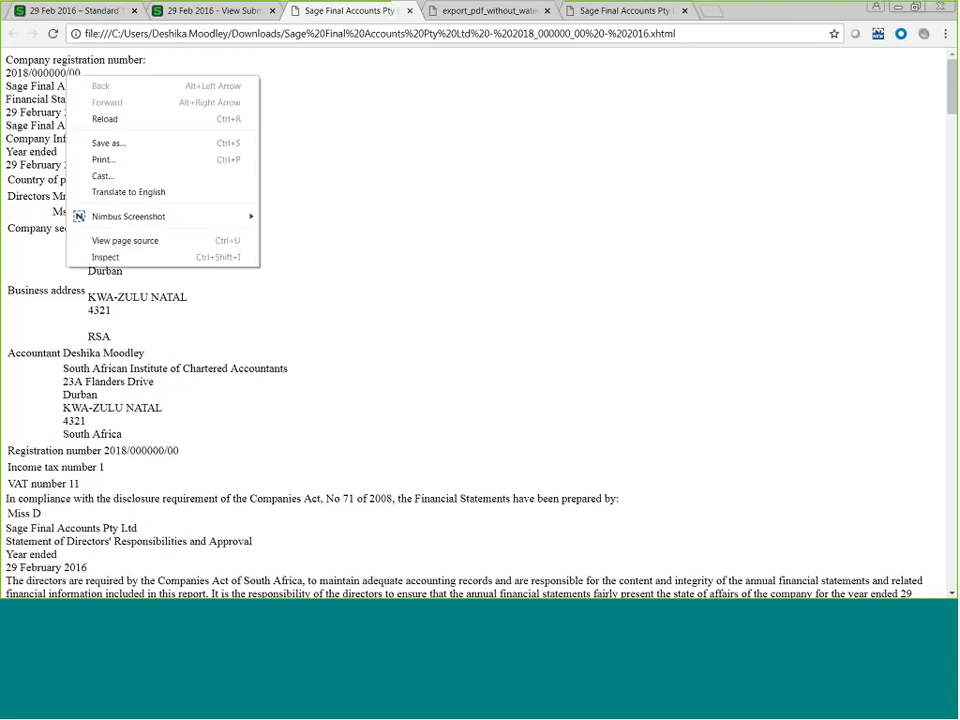
click(130, 258)
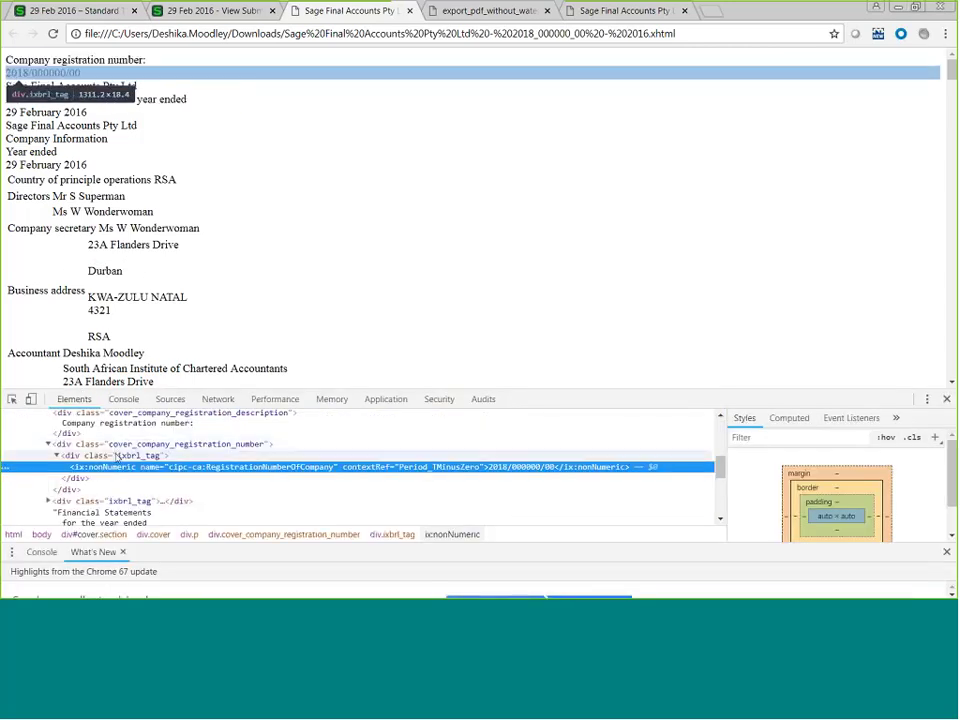
click(117, 455)
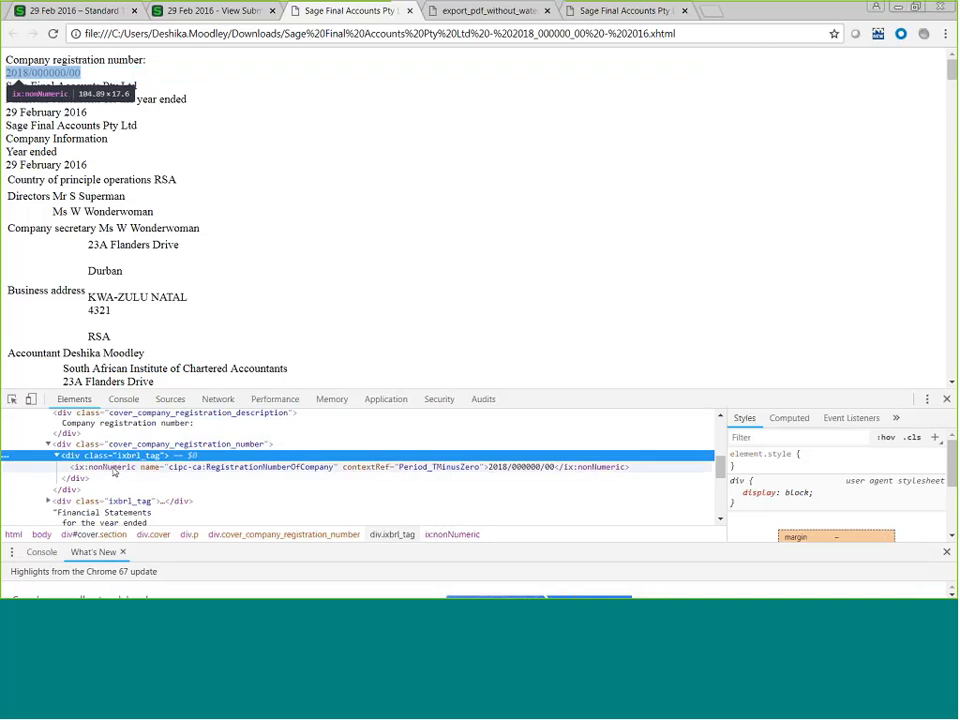
click(115, 467)
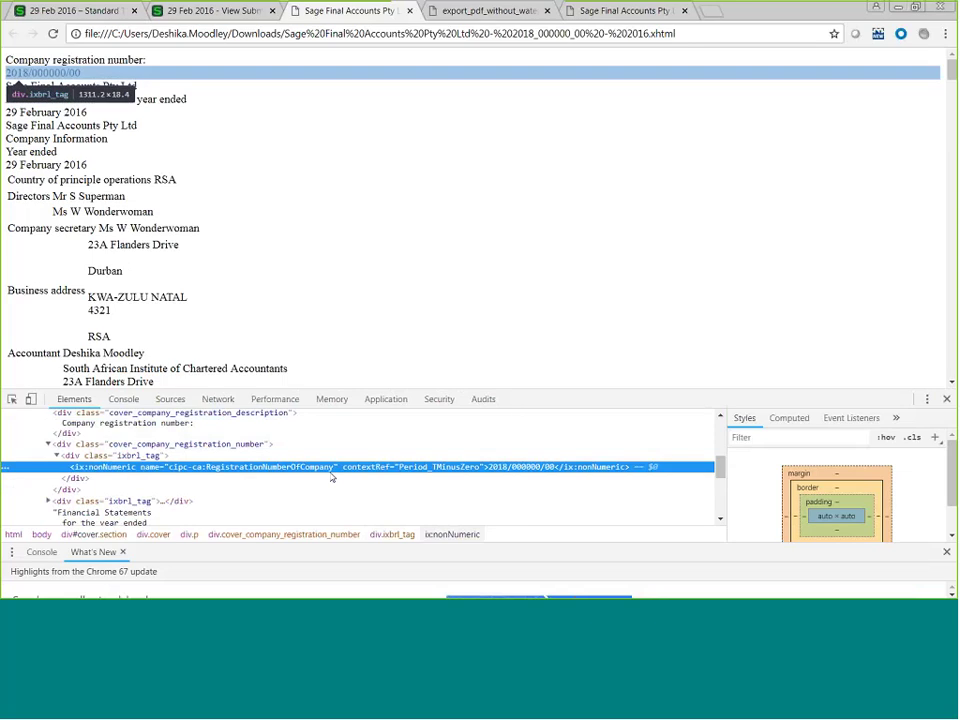
click(946, 399)
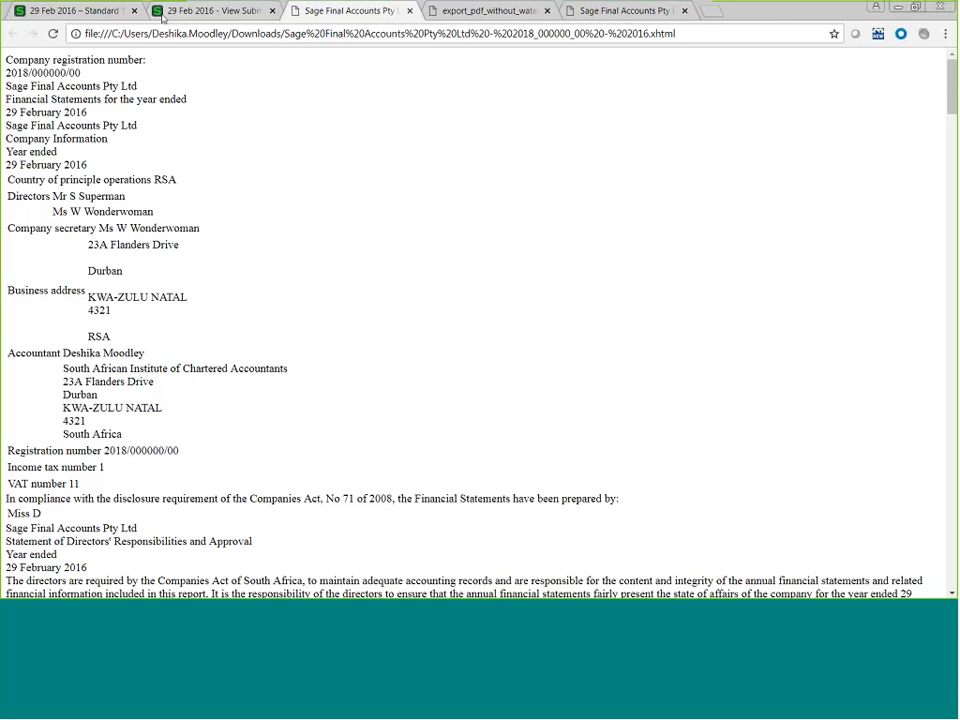
From Accounts Preview in the Sage tab, generate the Full Set of Accounts as a PDF without draftmark
key(ctrl+shift+Tab)
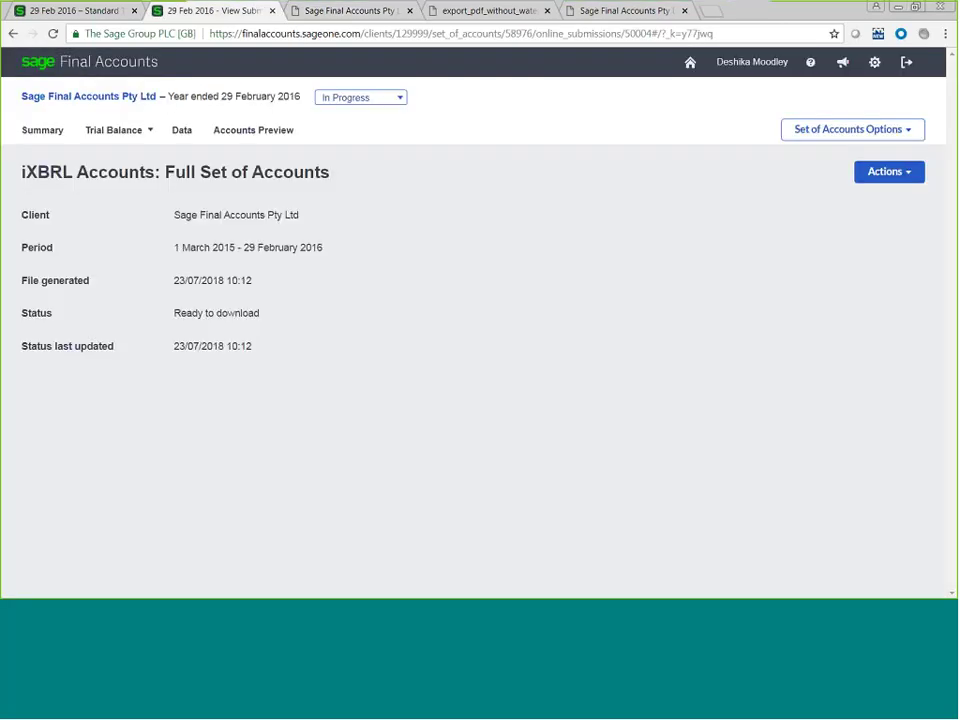
click(281, 129)
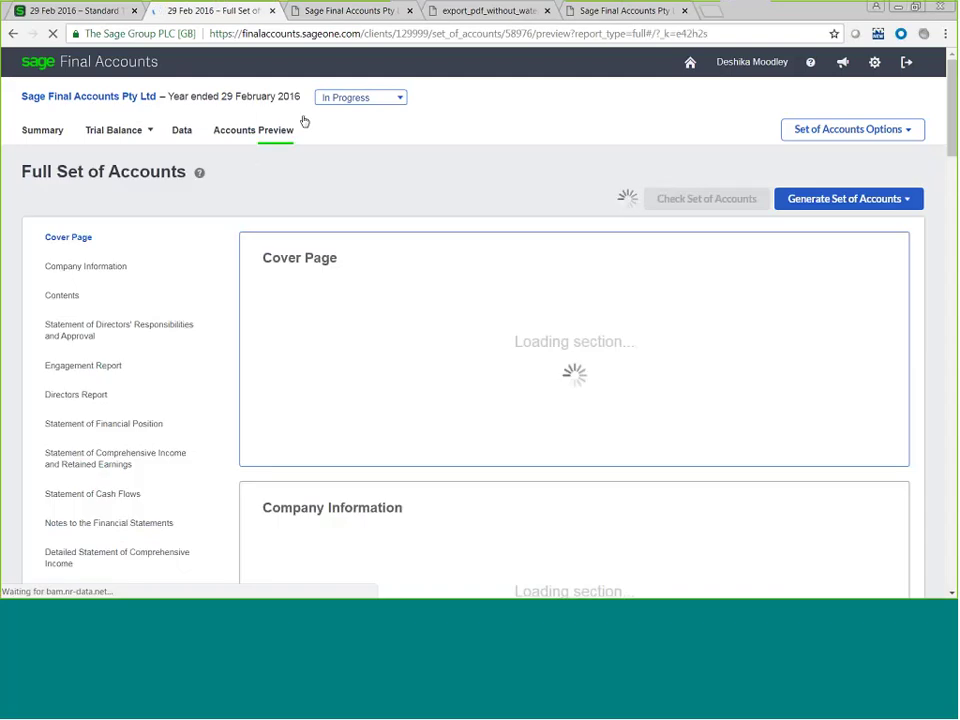
click(852, 201)
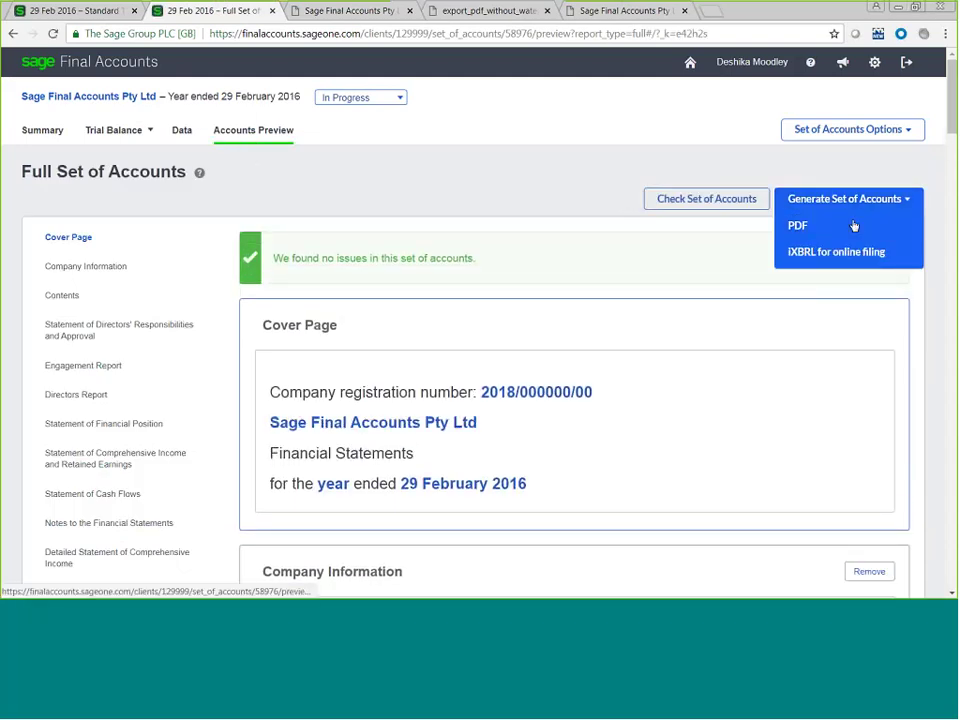
click(853, 225)
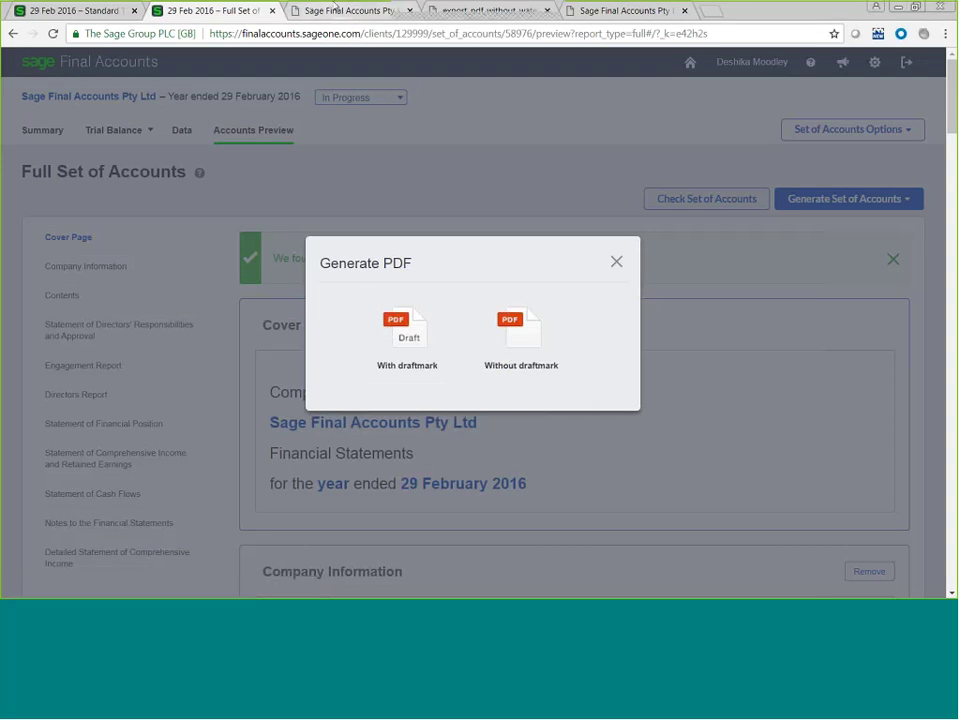
click(527, 358)
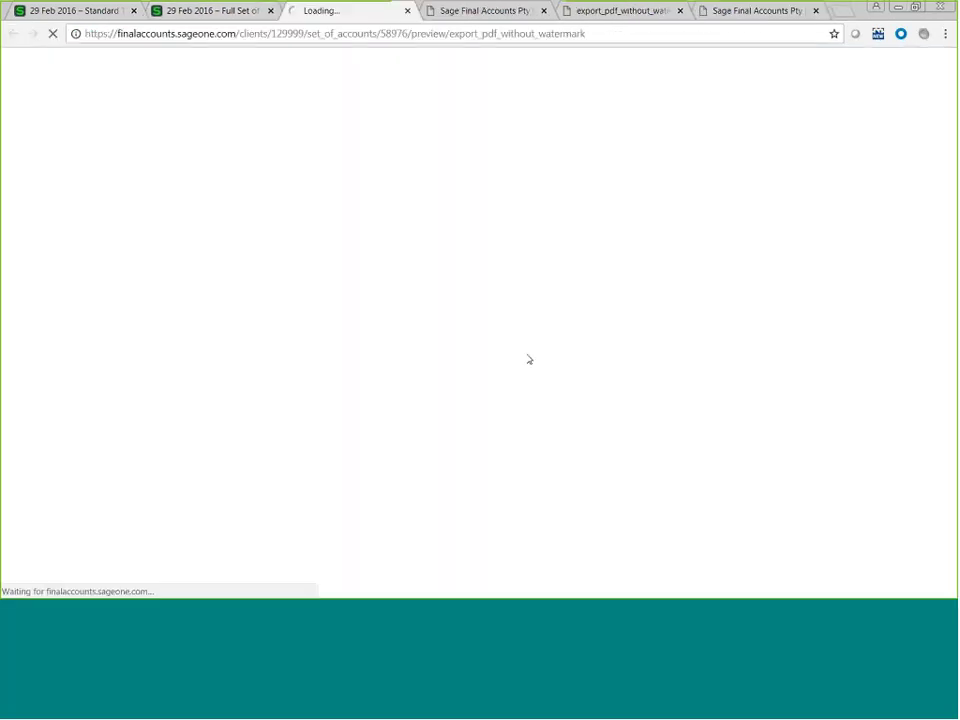